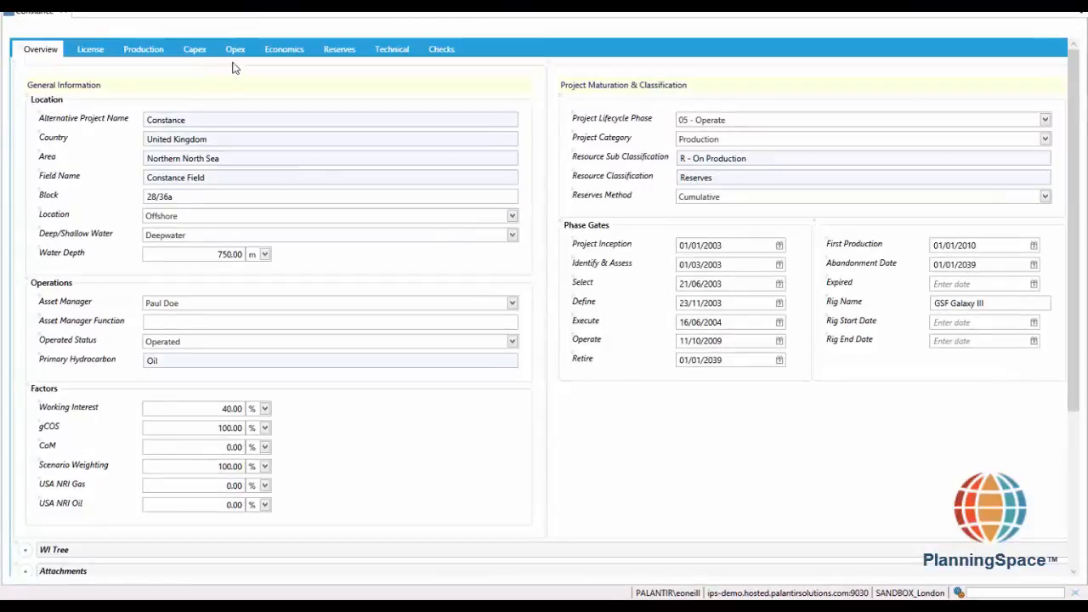
- Review the Constance project's production data and its fixed opcosts, inspecting Field Opcosts for 2014 and 2015
left_click(136, 51)
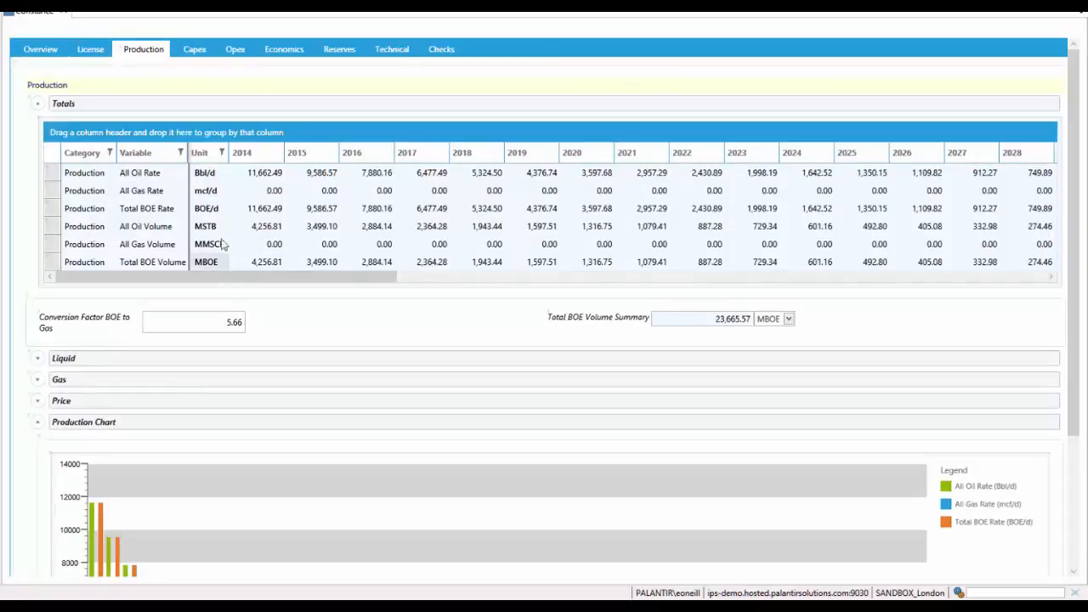
left_click(237, 51)
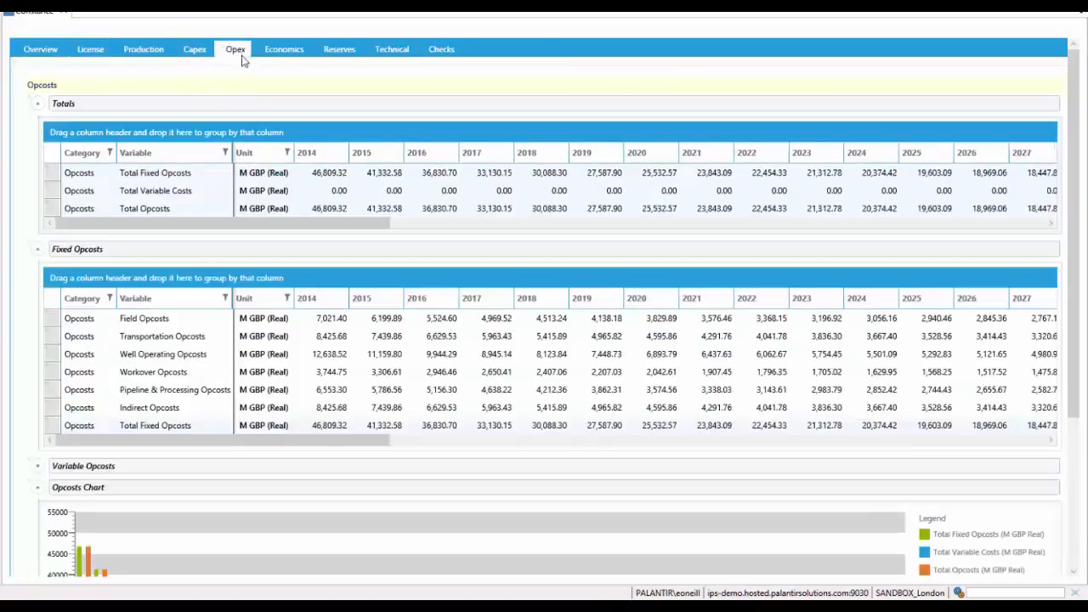
left_click(321, 323)
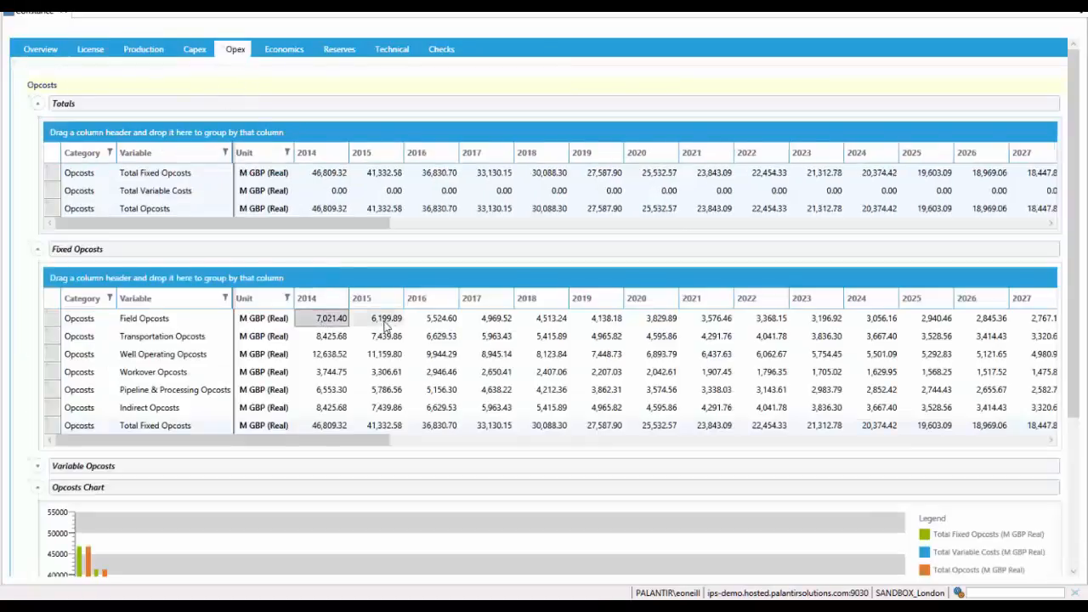
left_click(391, 323)
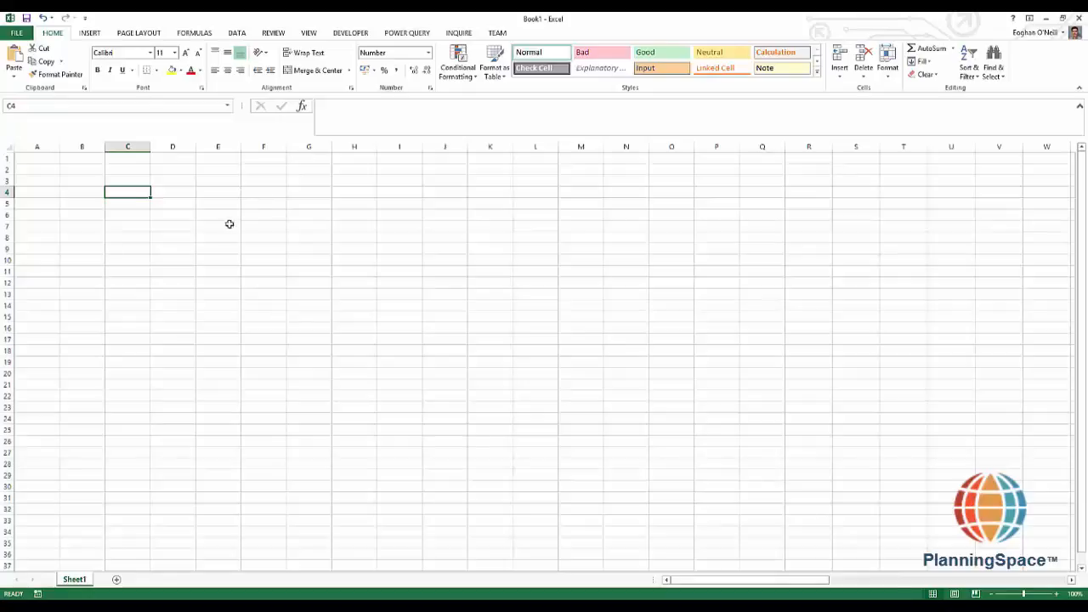
- Switch to the blank Excel workbook, open the Data Retrieval App and connect to the SANDBOX_London tenant with the prefilled credentials
left_click(179, 205)
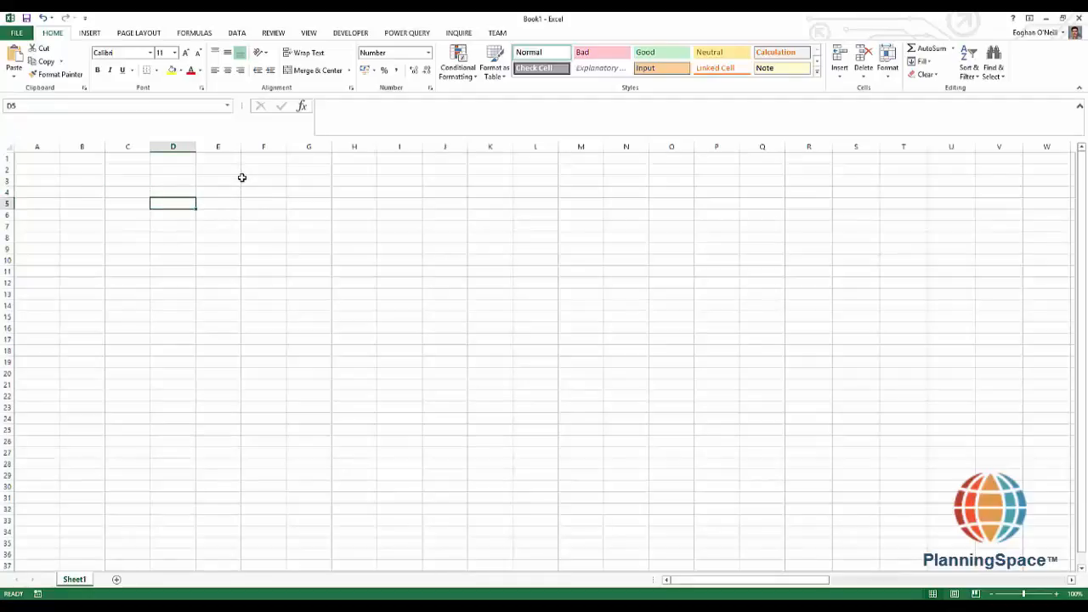
left_click(91, 34)
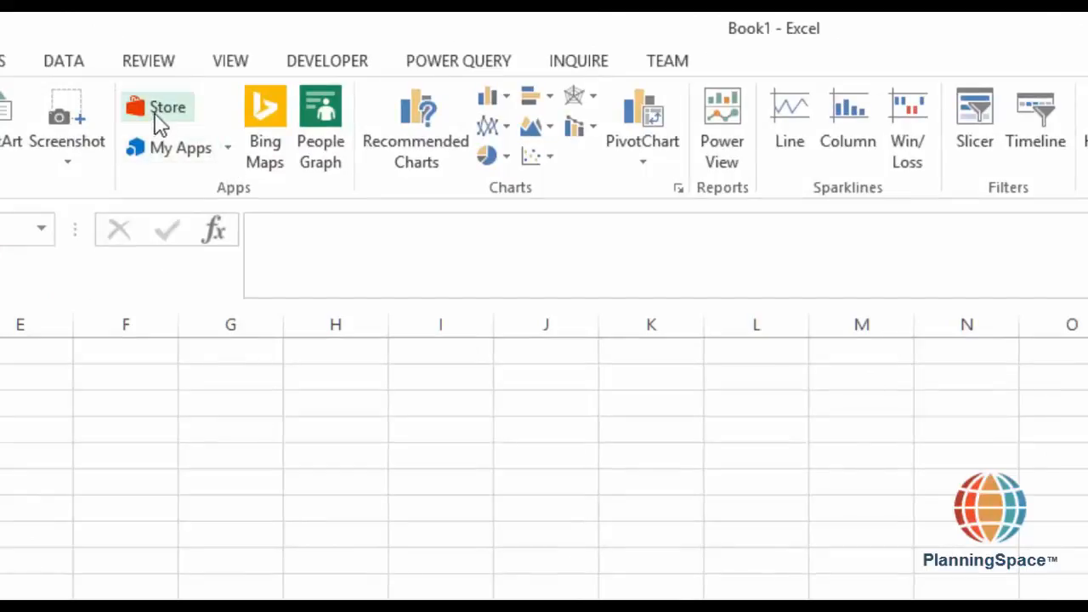
left_click(229, 150)
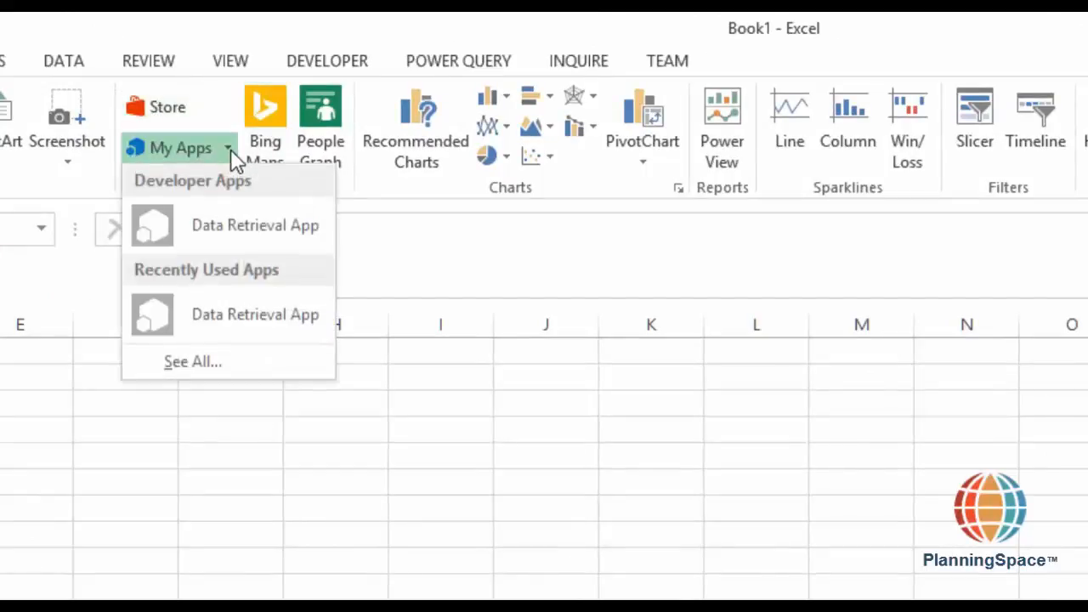
left_click(251, 322)
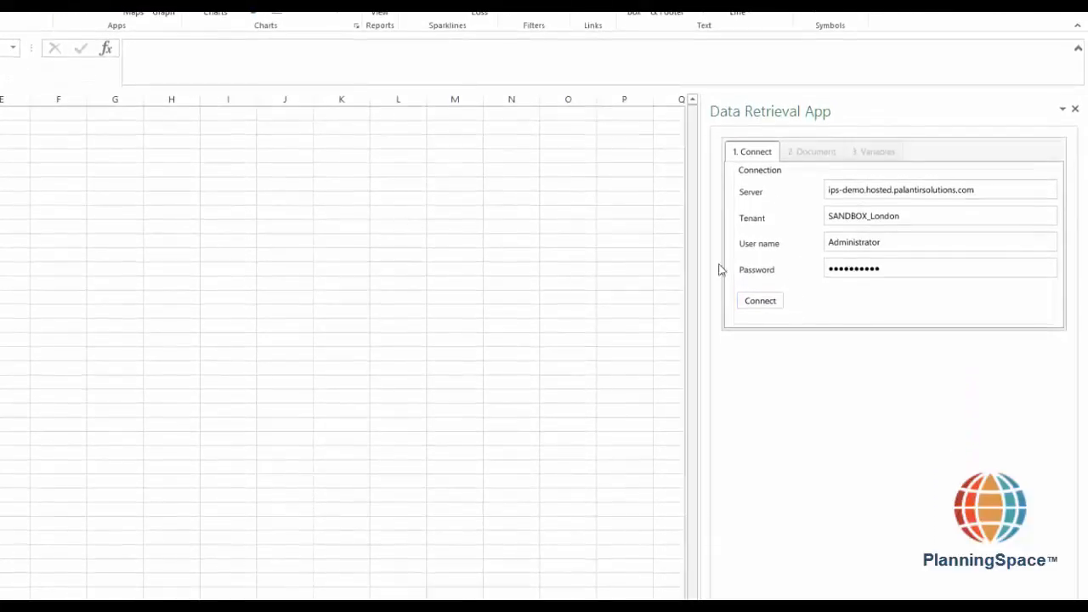
left_click(776, 302)
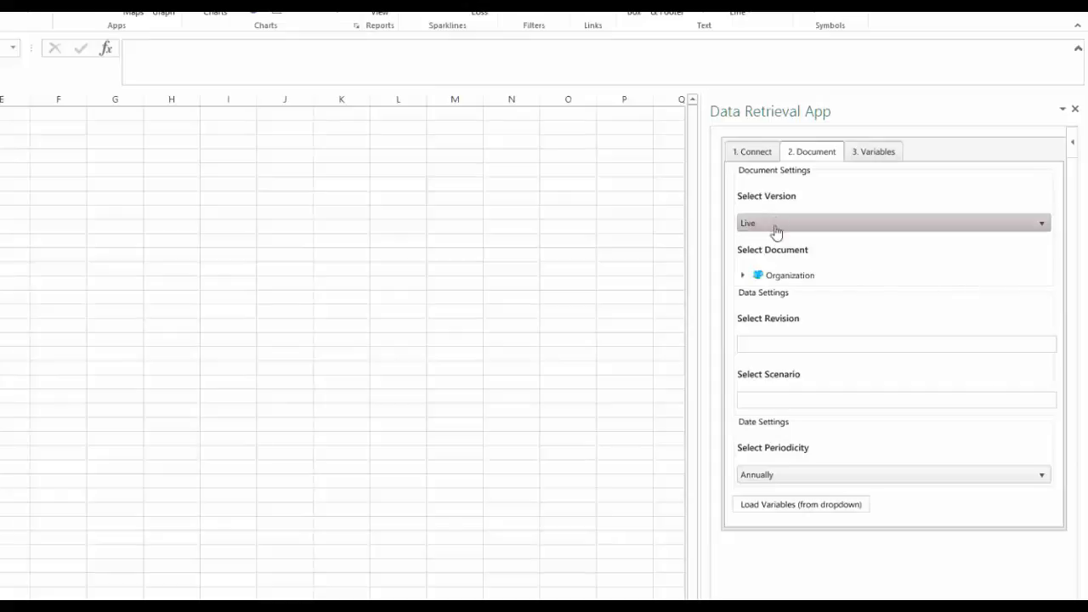
- Expand the document hierarchy through Organization to Atlantis and choose the Live version
left_click(756, 274)
left_click(742, 275)
left_click(753, 291)
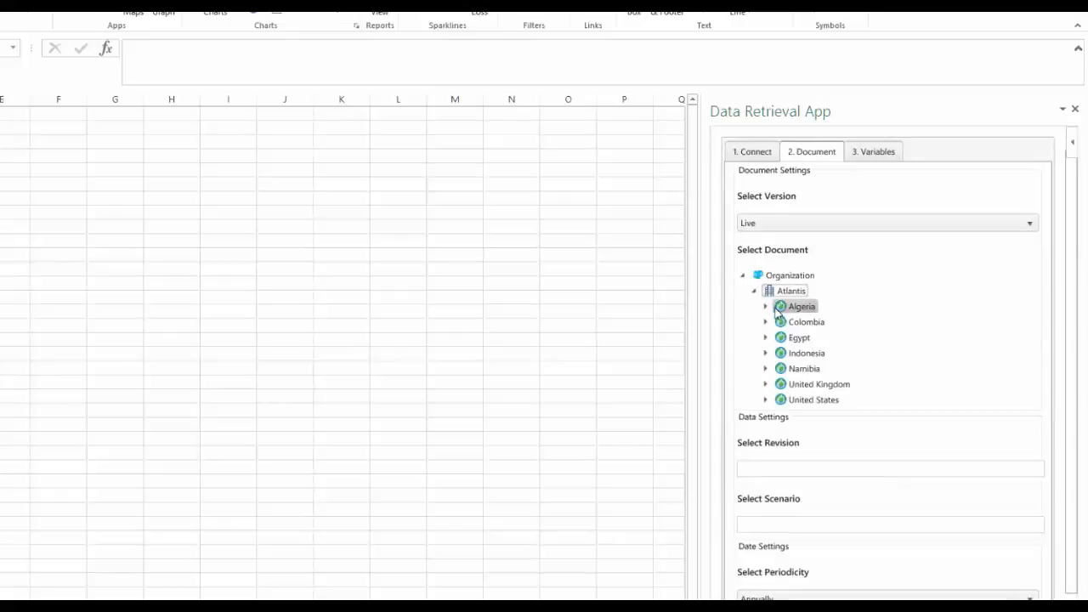
left_click(763, 225)
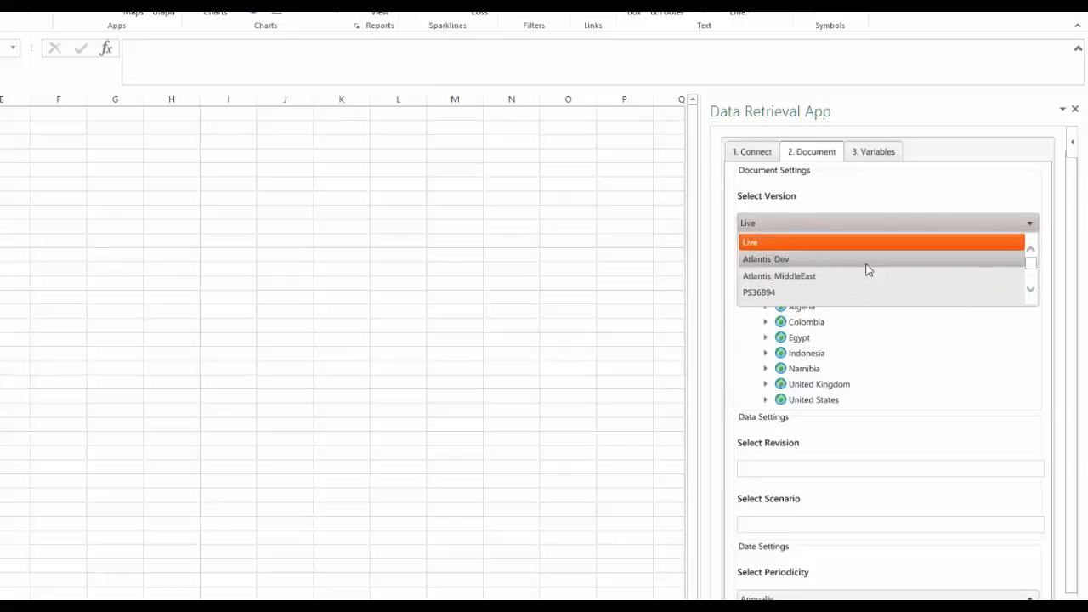
left_click(783, 241)
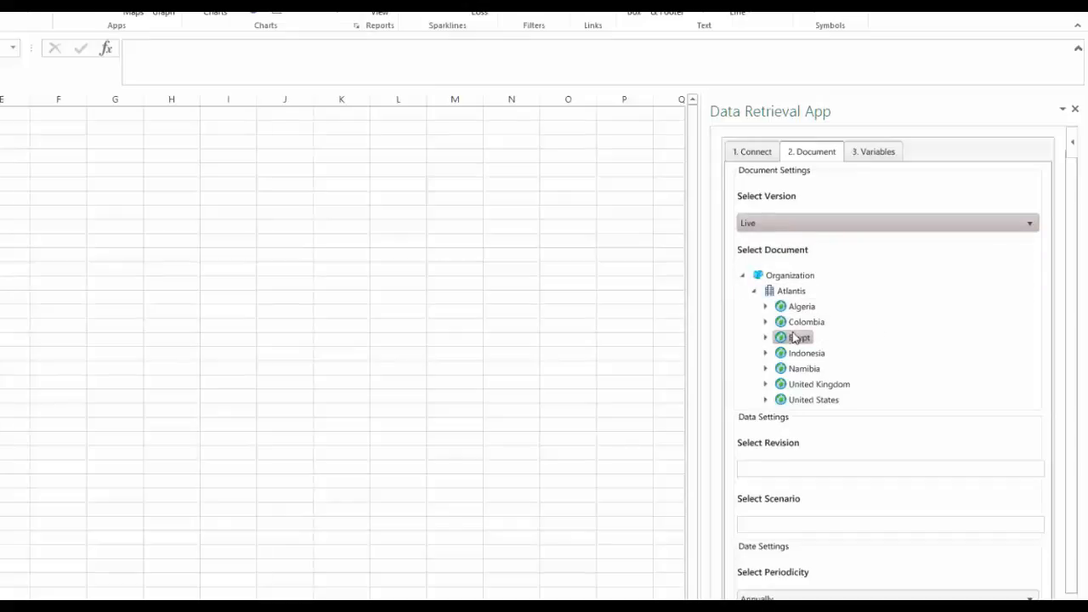
- Choose the Constance document under United Kingdom, Northern North Sea, Constance Field, and review its revision and scenario settings
left_click(767, 386)
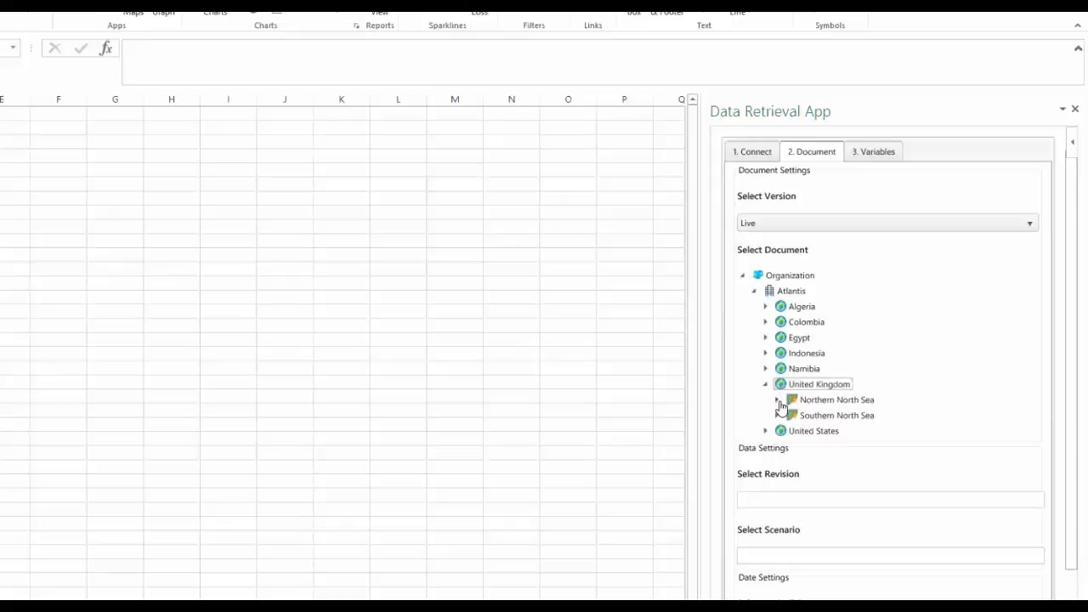
left_click(777, 400)
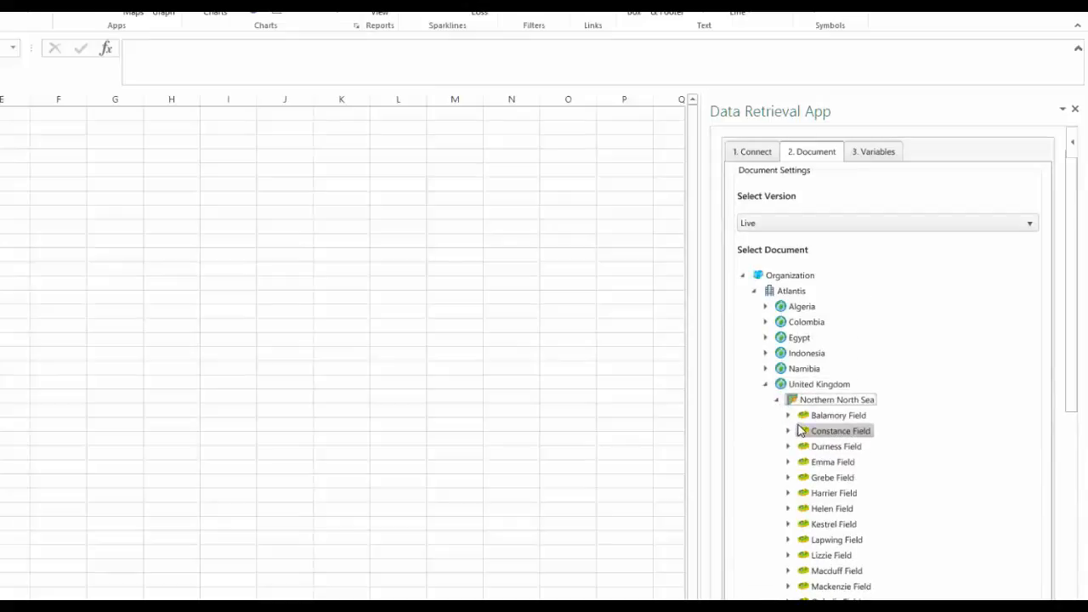
left_click(788, 432)
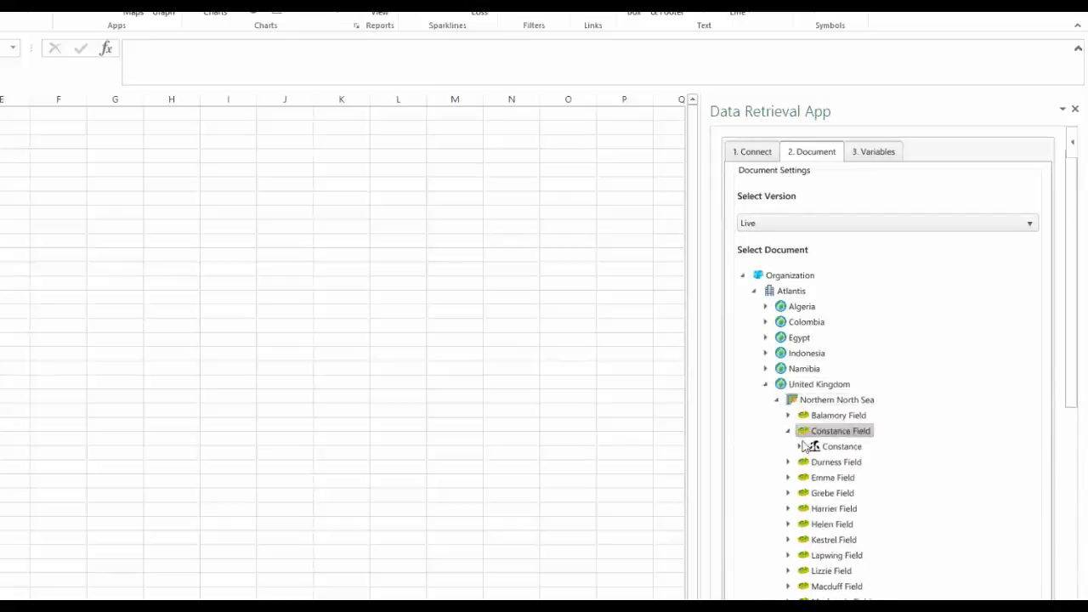
left_click(825, 448)
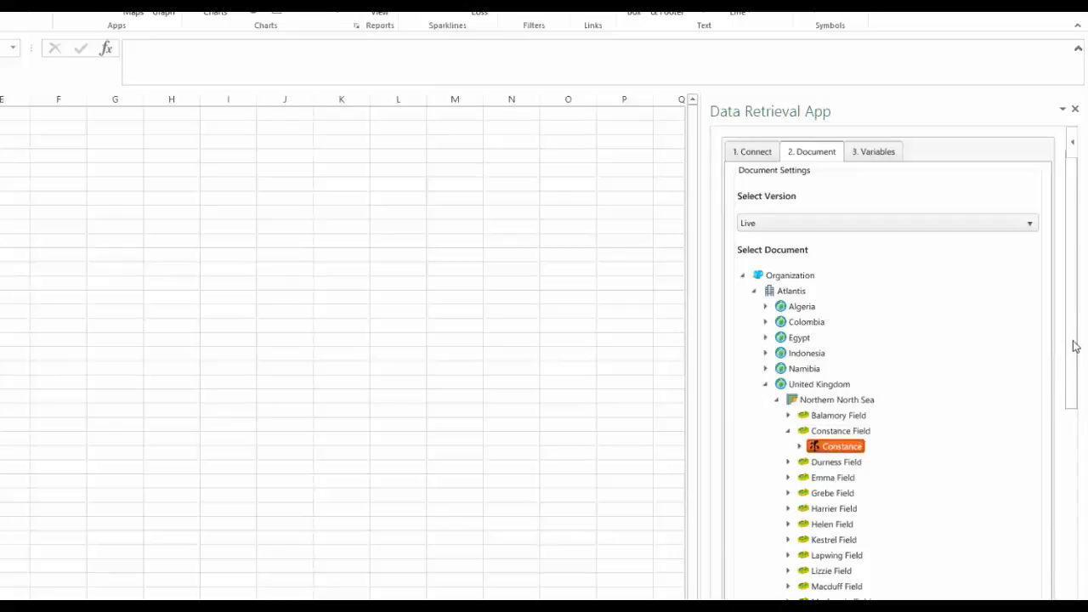
left_click_drag(1073, 346, 1037, 527)
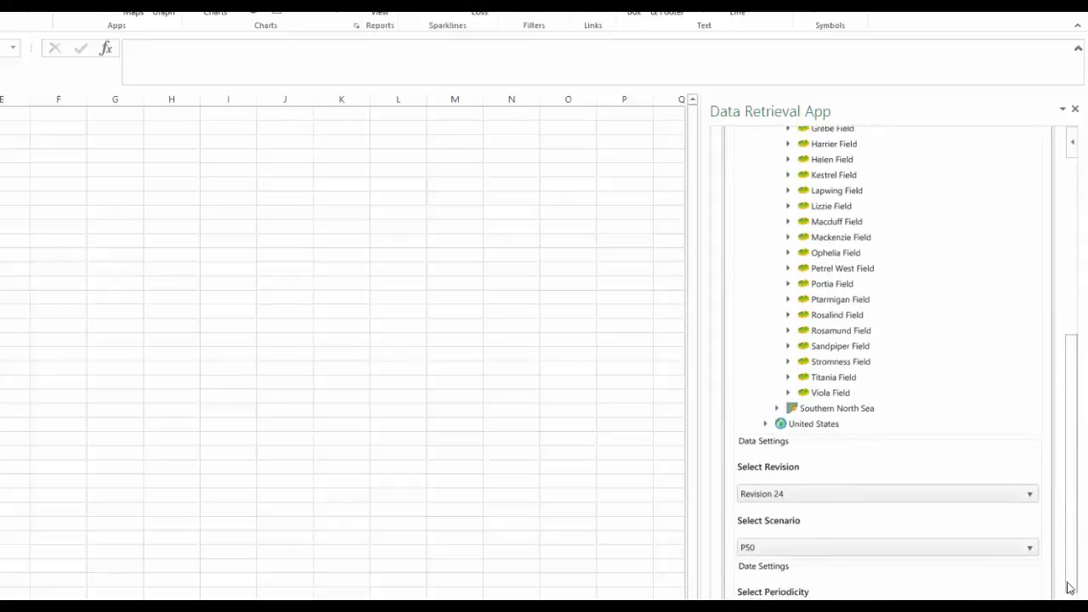
left_click_drag(1069, 586, 1029, 363)
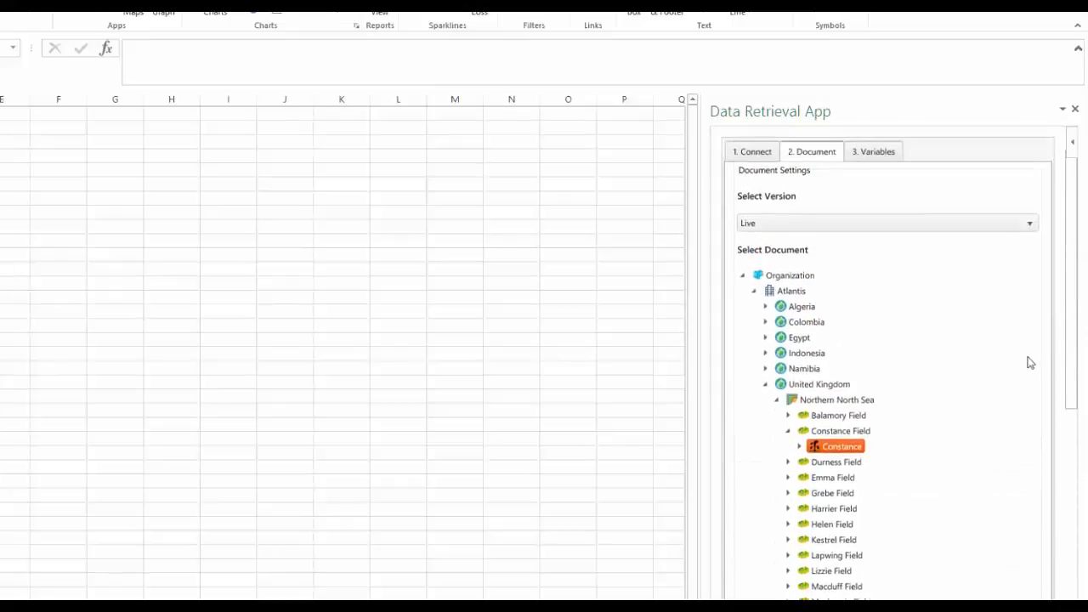
- Display the document's variables and filter them to names containing "Opcosts"
left_click(881, 157)
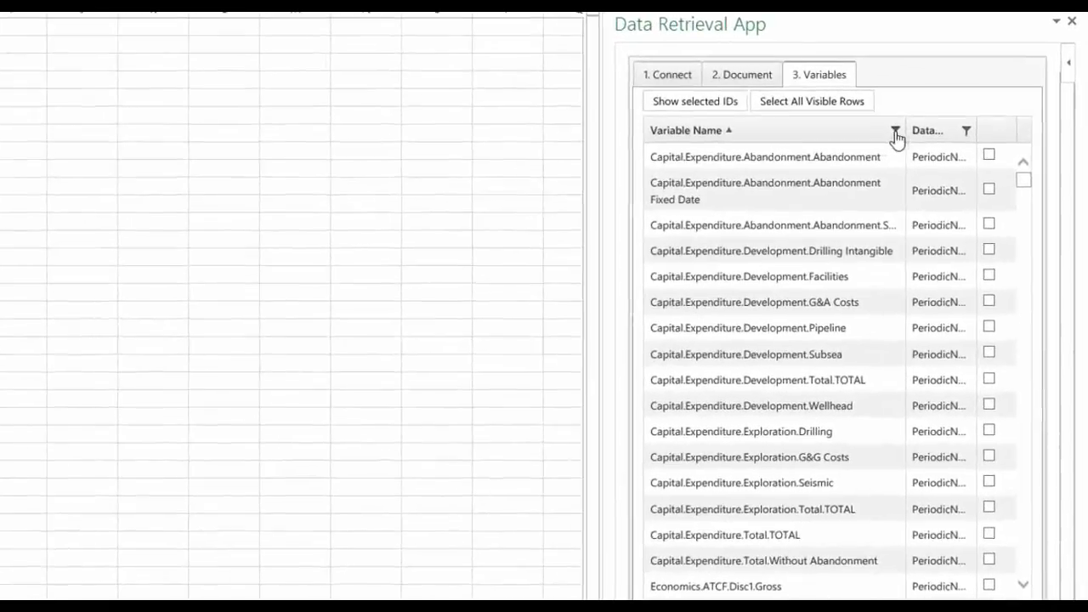
left_click(934, 196)
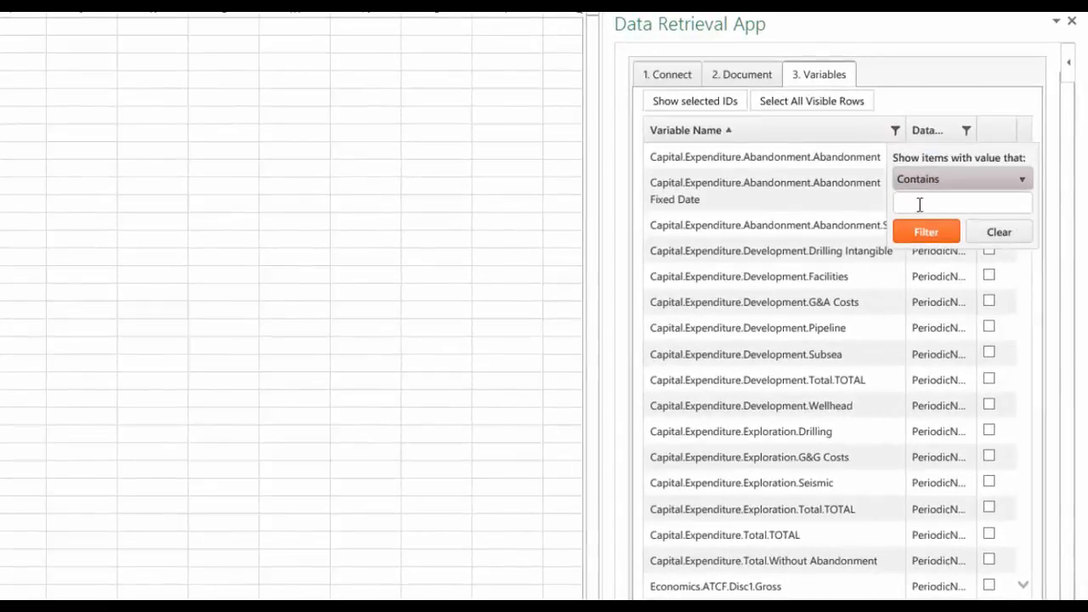
left_click(920, 205)
type("osts")
left_click(925, 232)
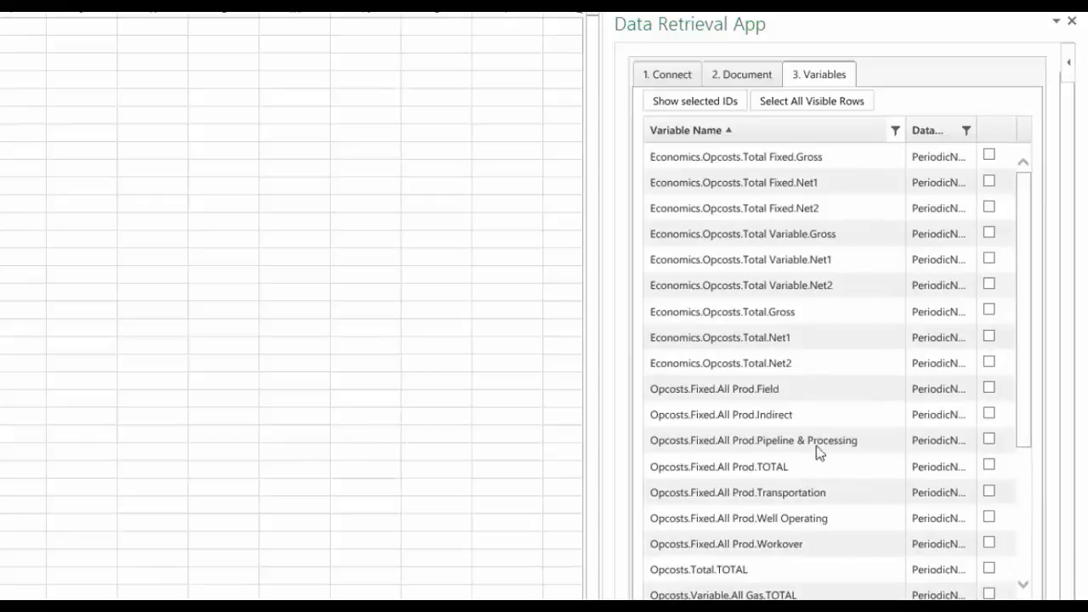
- Include the Opcosts.Fixed.All Prod variables Field, Indirect and Pipeline & Processing in the selection
left_click(988, 388)
left_click(989, 414)
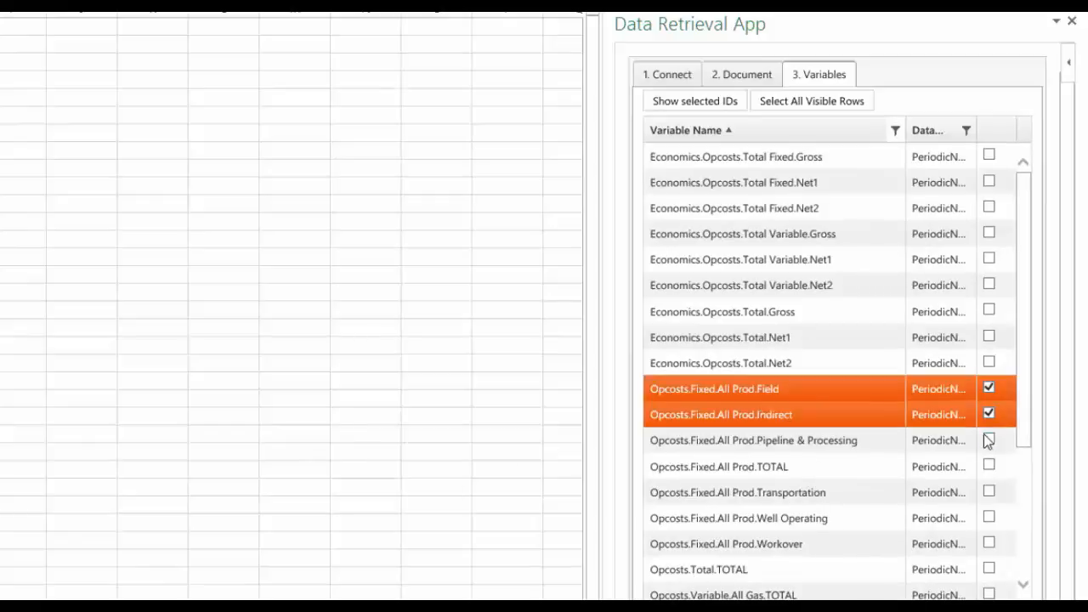
left_click(986, 439)
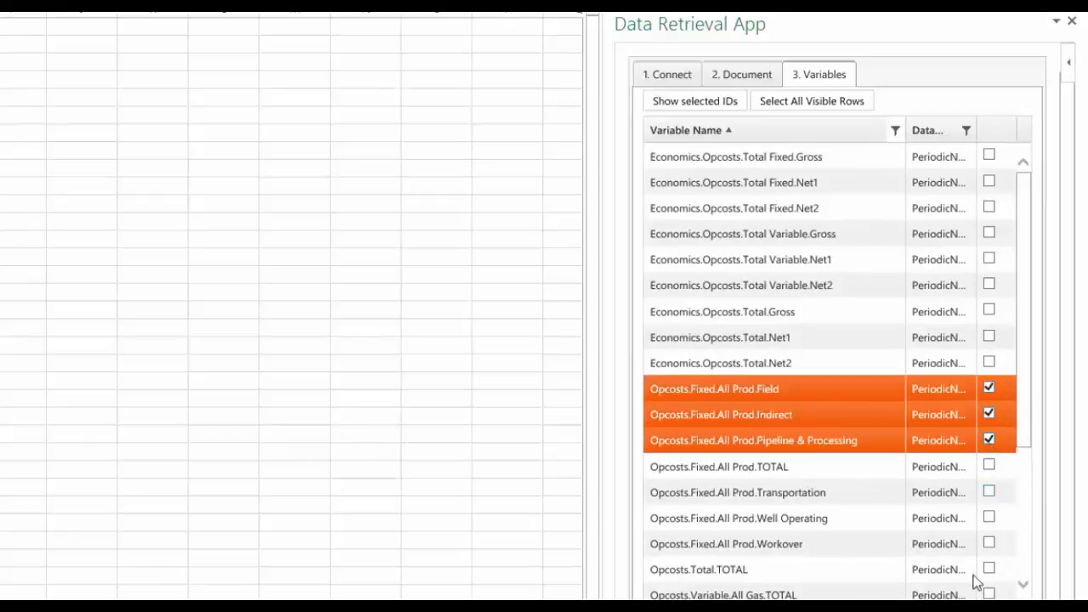
- Change the variable name filter to show names containing "General"
left_click(895, 131)
left_click(958, 181)
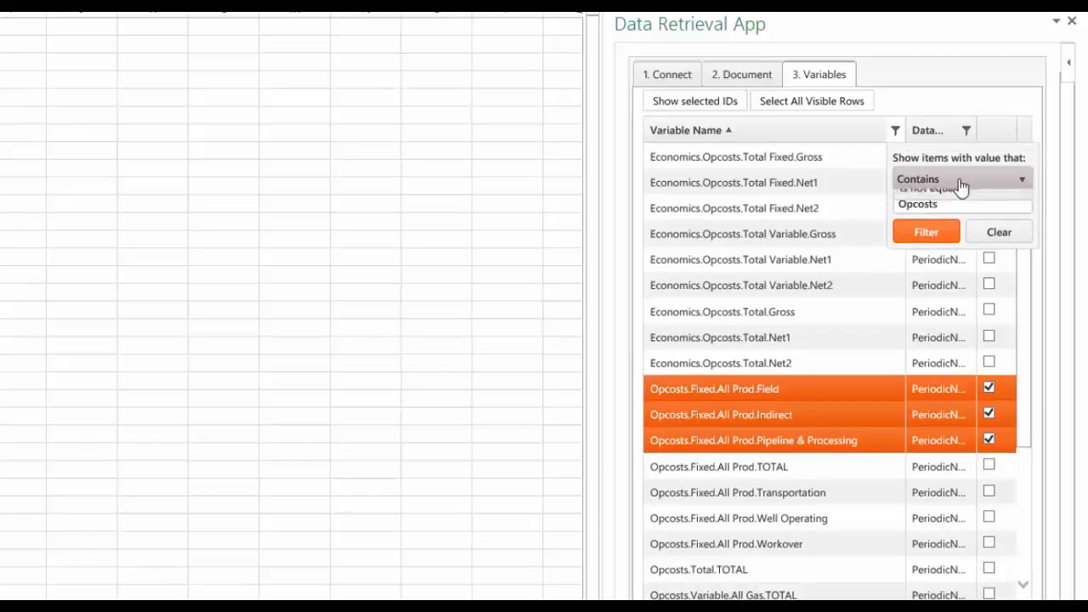
left_click(956, 198)
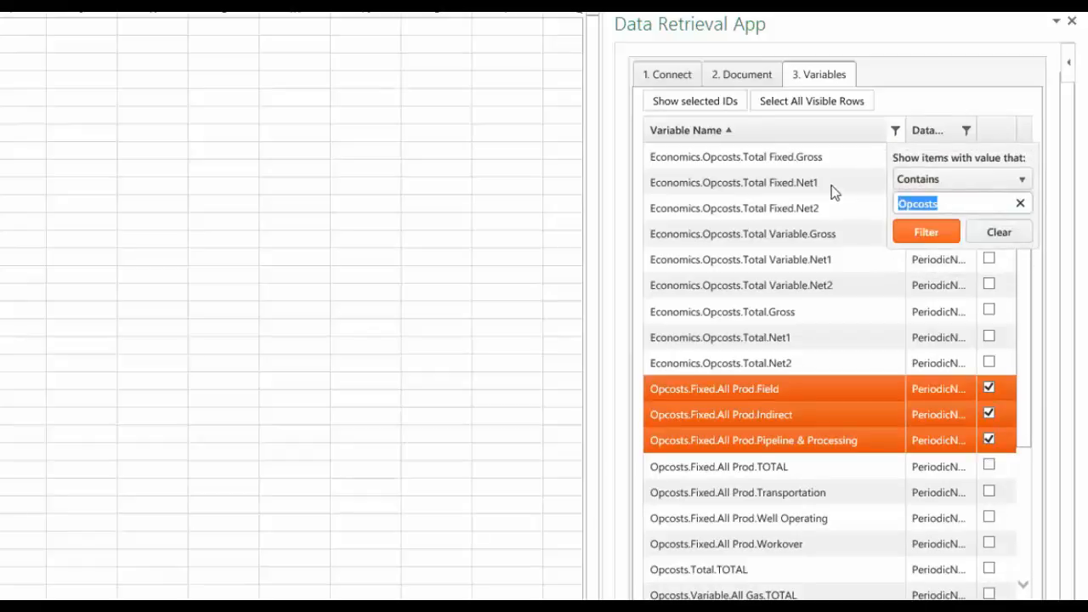
type("General")
left_click(925, 232)
left_click(895, 131)
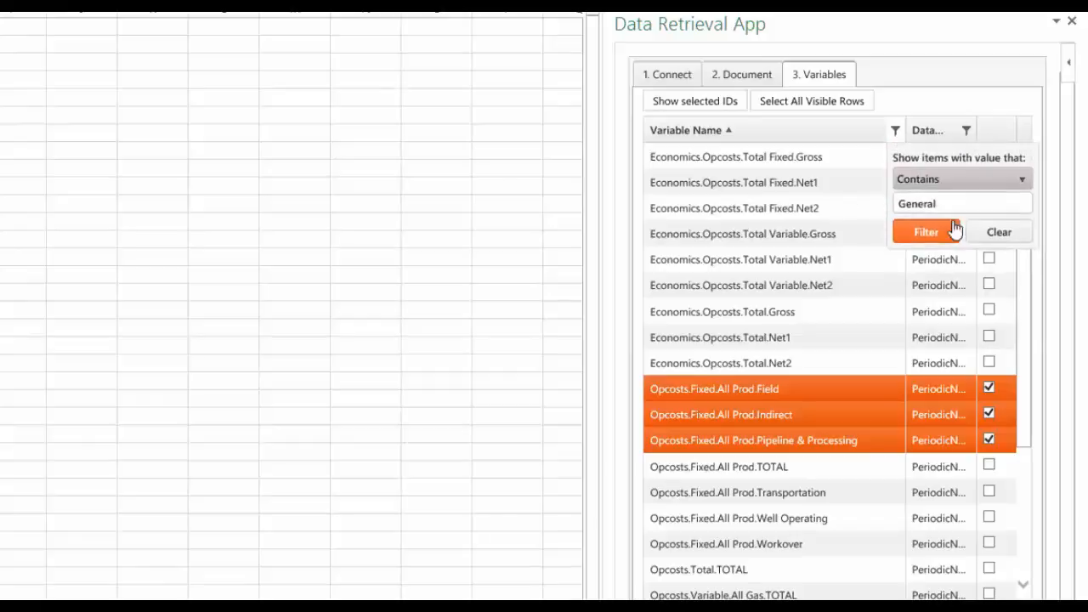
left_click(949, 230)
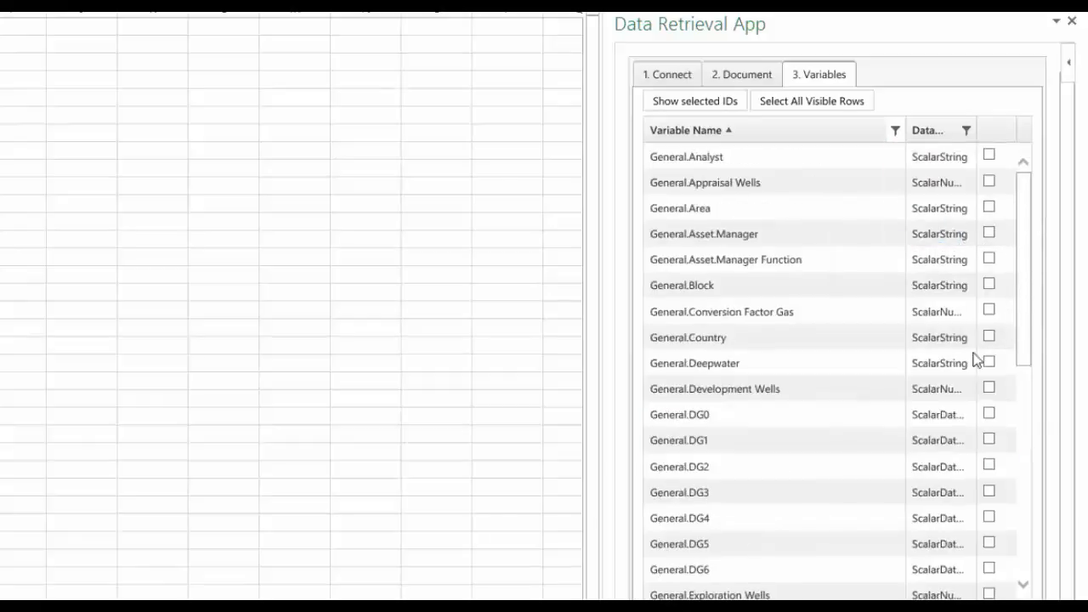
- Add the General.Block, General.Area and General.Country variables to the selection
left_click(992, 284)
left_click(989, 208)
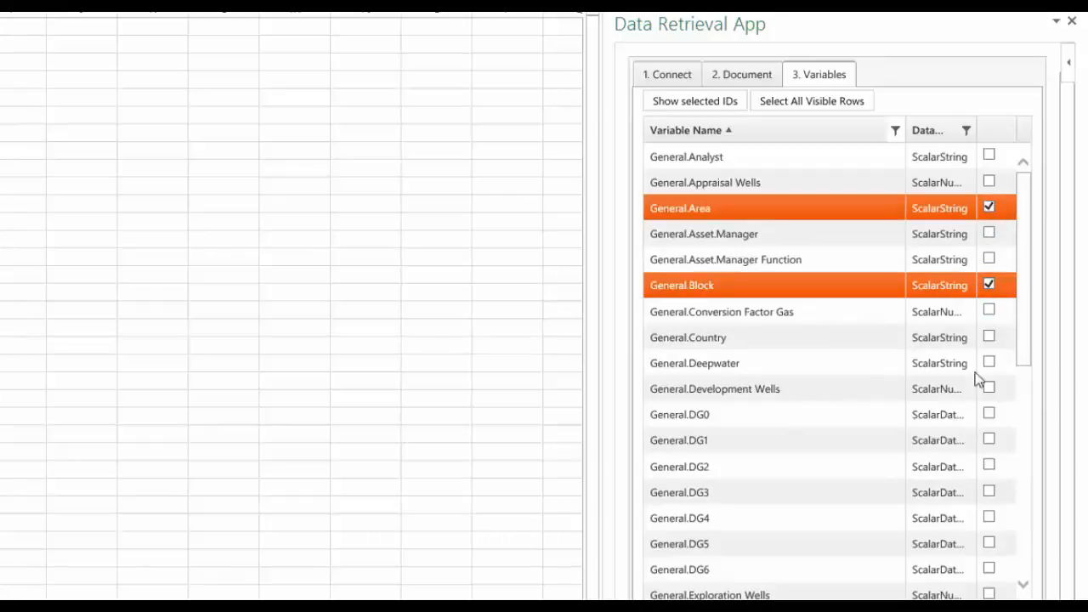
left_click(989, 337)
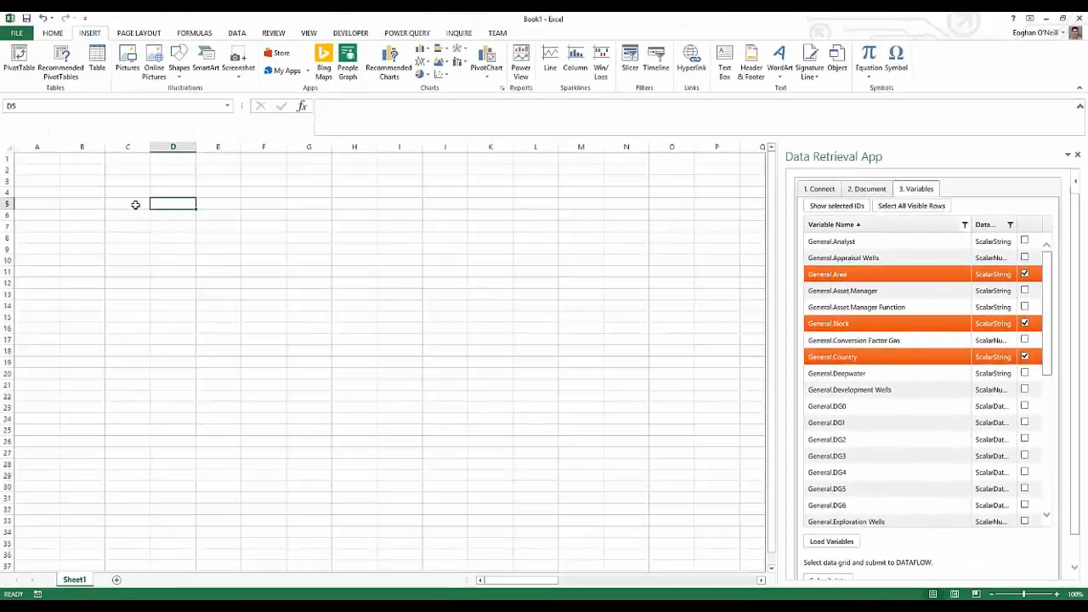
- Load the selected variables into the sheet starting at cell C5 and autofit the DocumentName and Variable Prompt columns
left_click(134, 204)
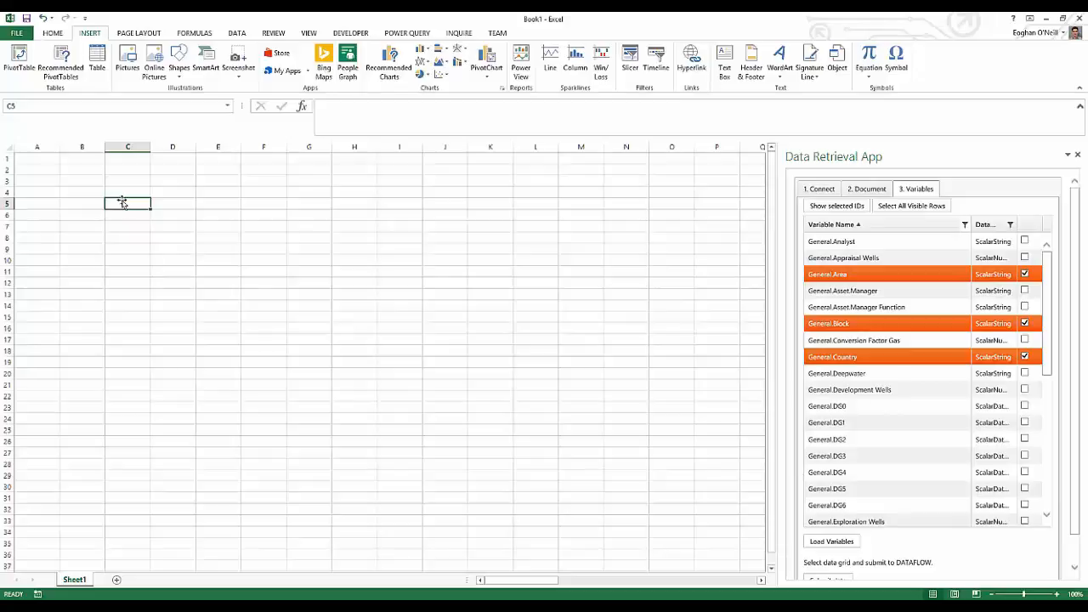
left_click(807, 544)
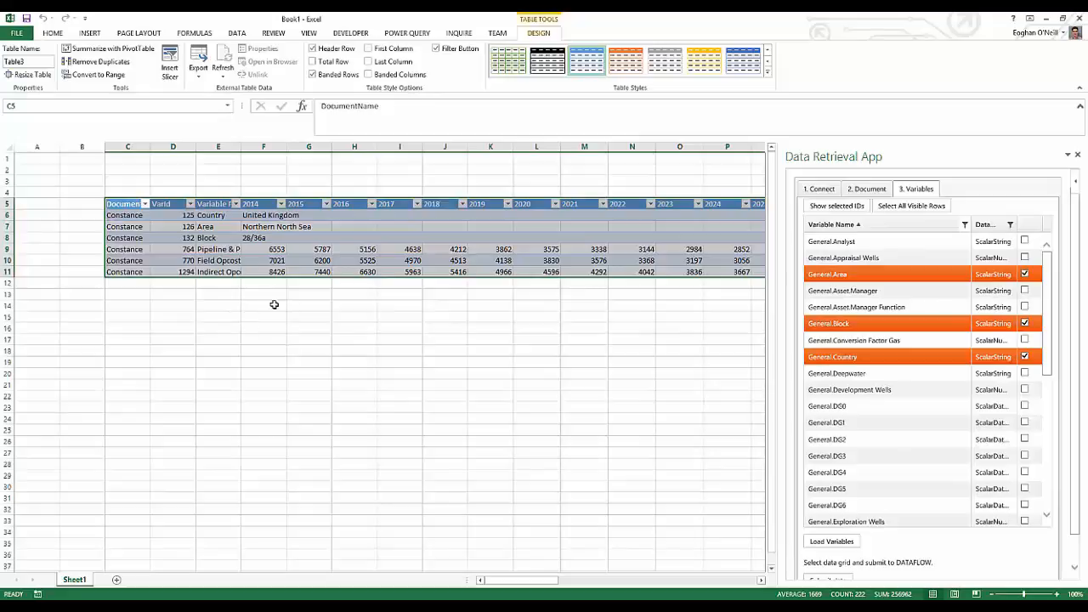
double_click(152, 151)
left_click_drag(266, 149, 266, 149)
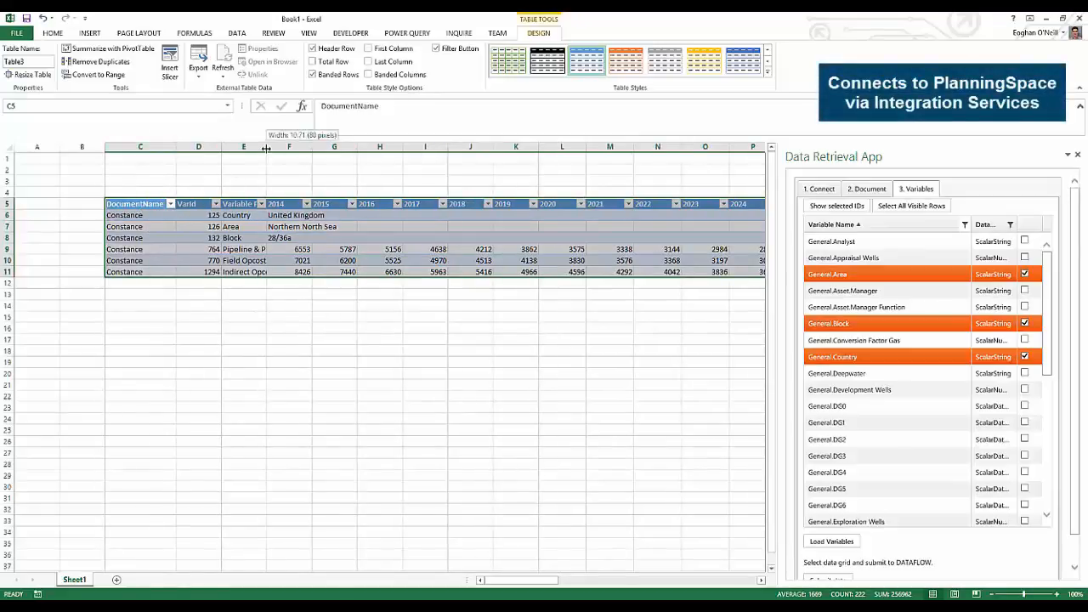
double_click(266, 149)
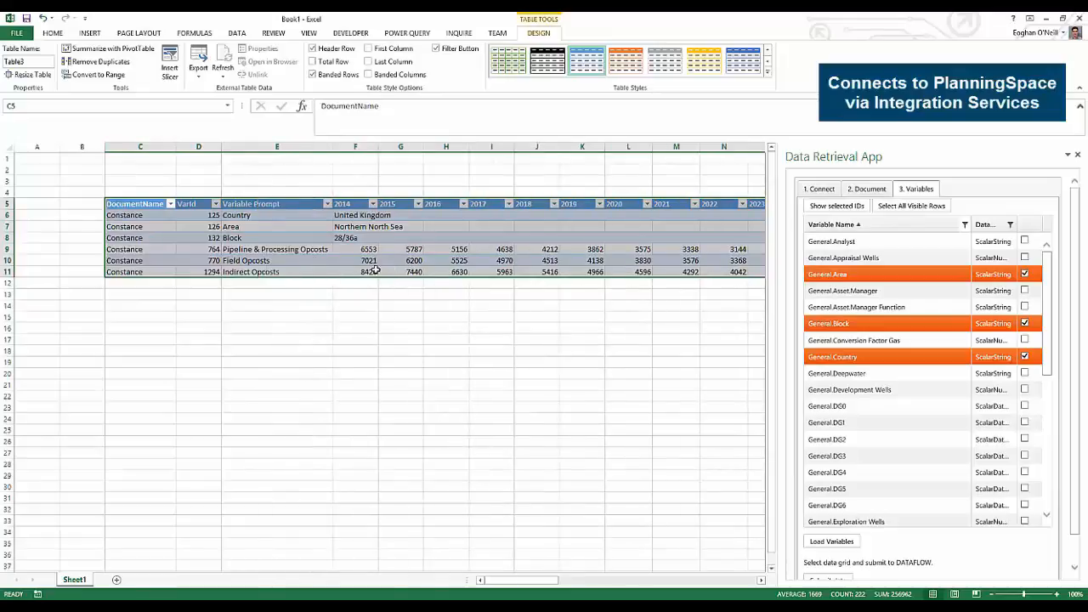
- Deselect the retrieved table, switch to PlanningSpace and check the 2014 Field Opcosts value for Constance against it
left_click(368, 303)
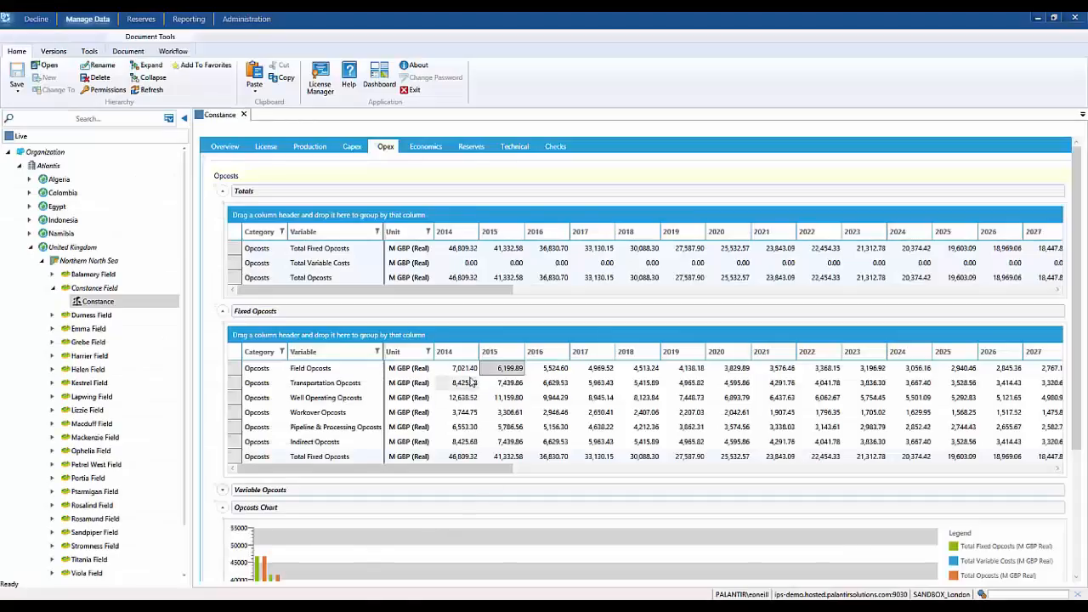
left_click(459, 369)
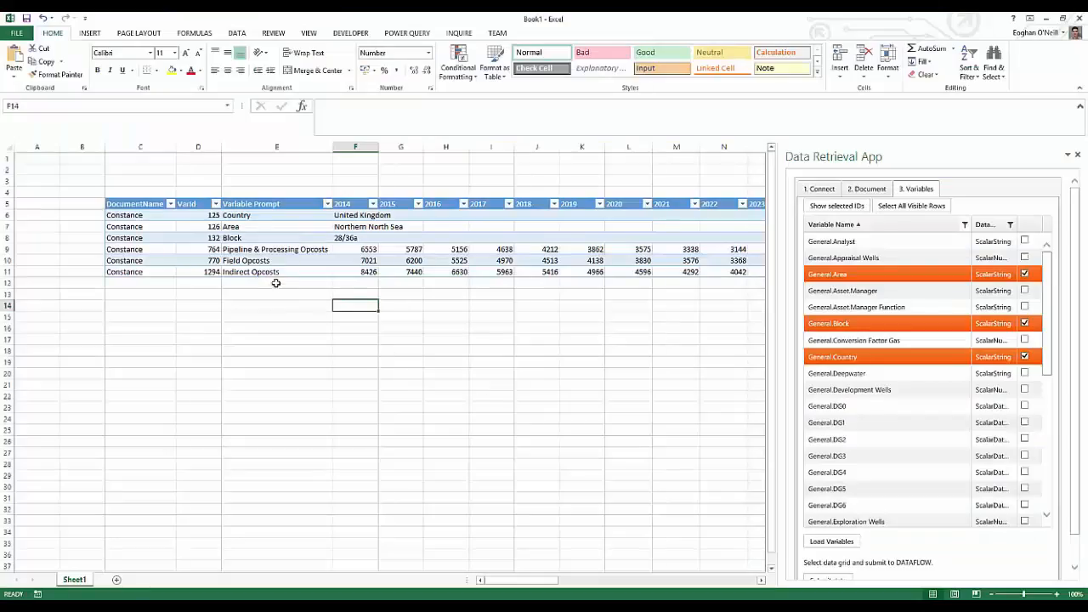
- Examine the 2014 and 2015 Field Opcosts values for Constance and narrow the Data Retrieval App pane
left_click_drag(370, 260, 403, 260)
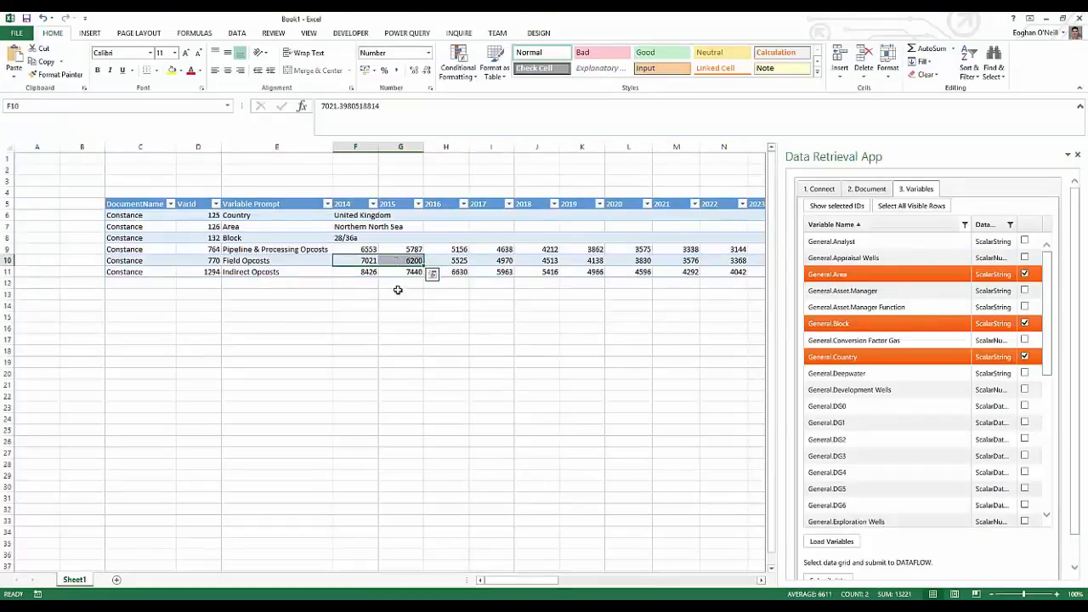
left_click(410, 261)
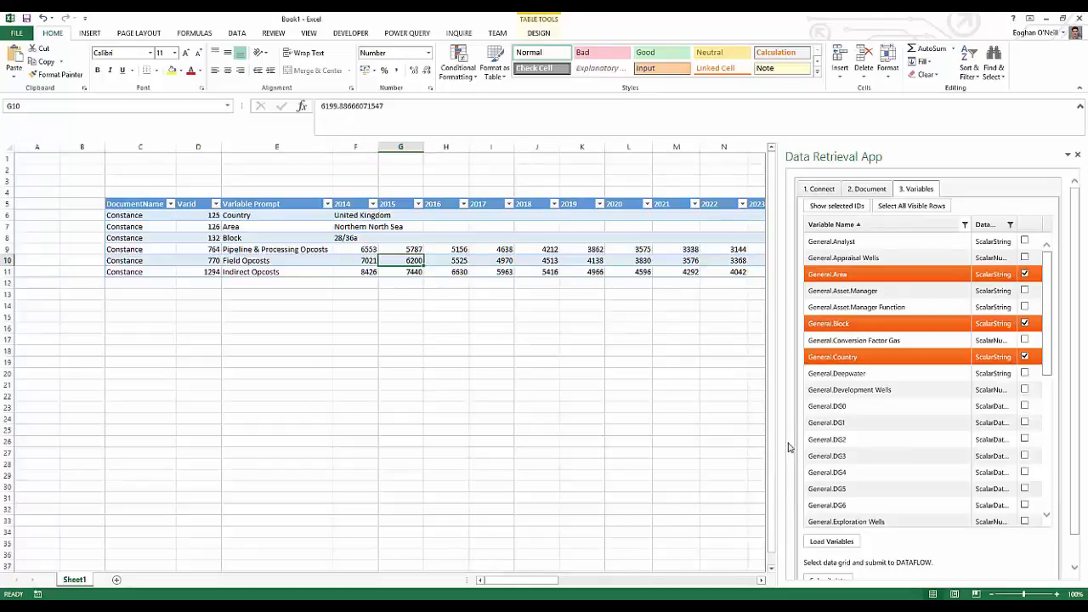
left_click_drag(780, 447, 836, 446)
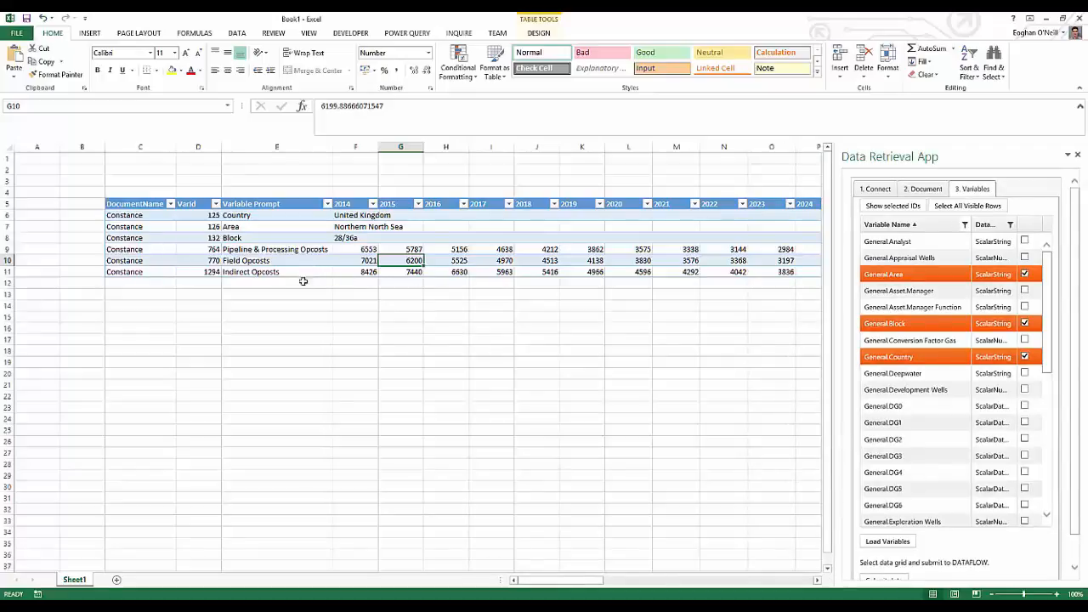
left_click(148, 272)
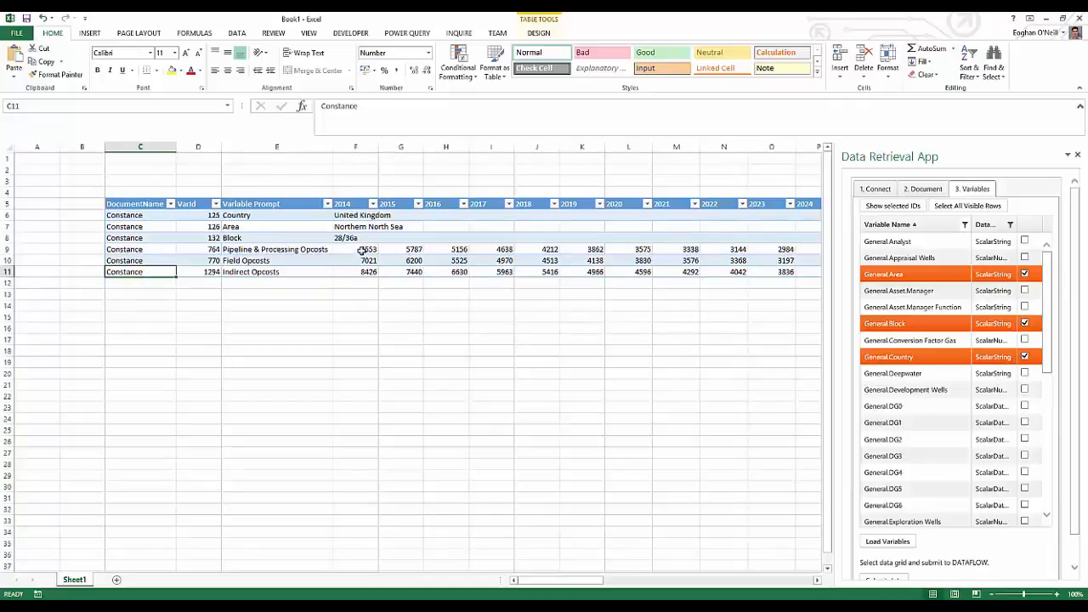
- Set the Pipeline & Processing Opcosts of Constance to 9999 for 2014 and 8790 for 2015
left_click(375, 250)
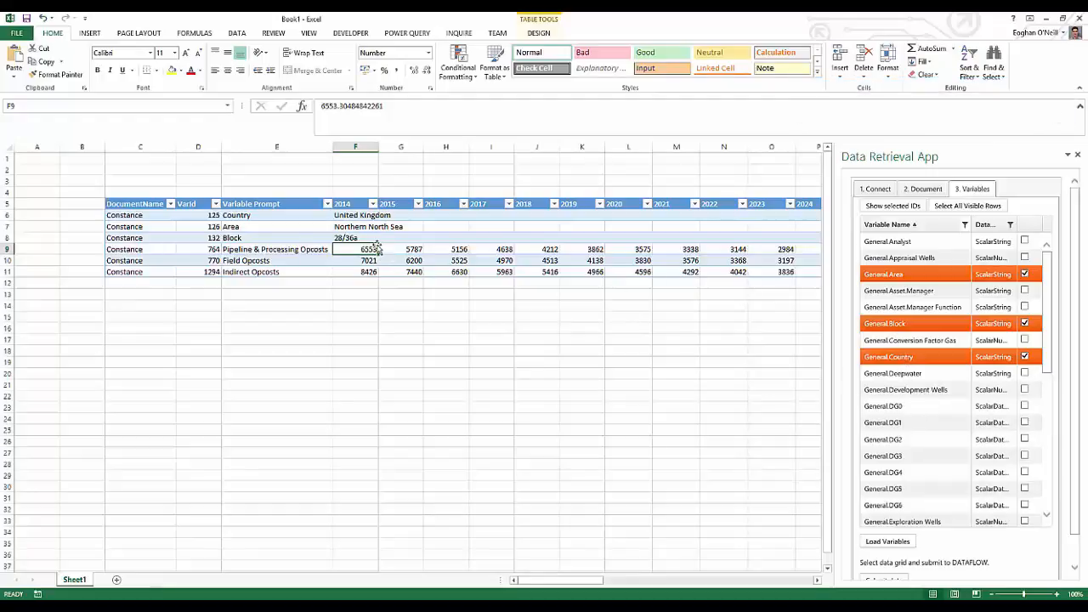
type("9999")
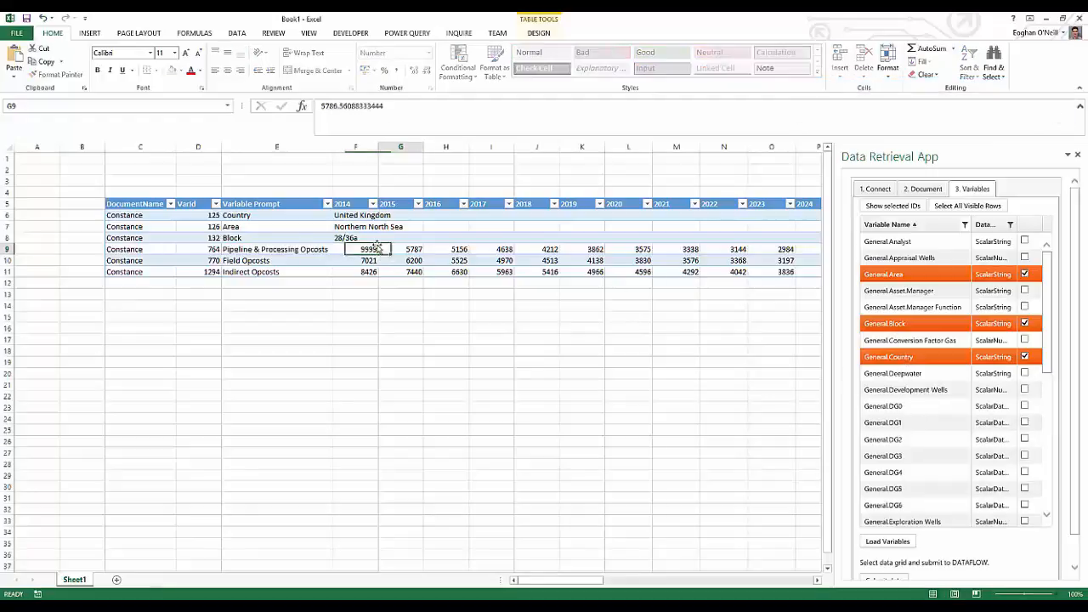
key("Tab")
type("879")
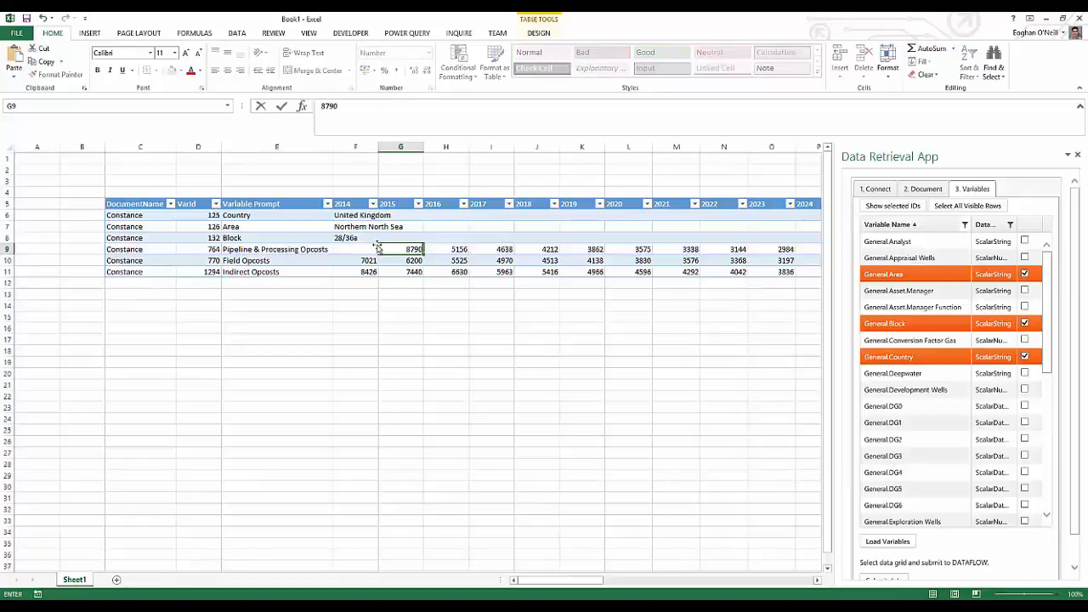
key("Tab")
- Select the entire retrieved table from DocumentName through 2063, view the option for submitting it to DATAFLOW, and deselect the table
left_click(133, 206)
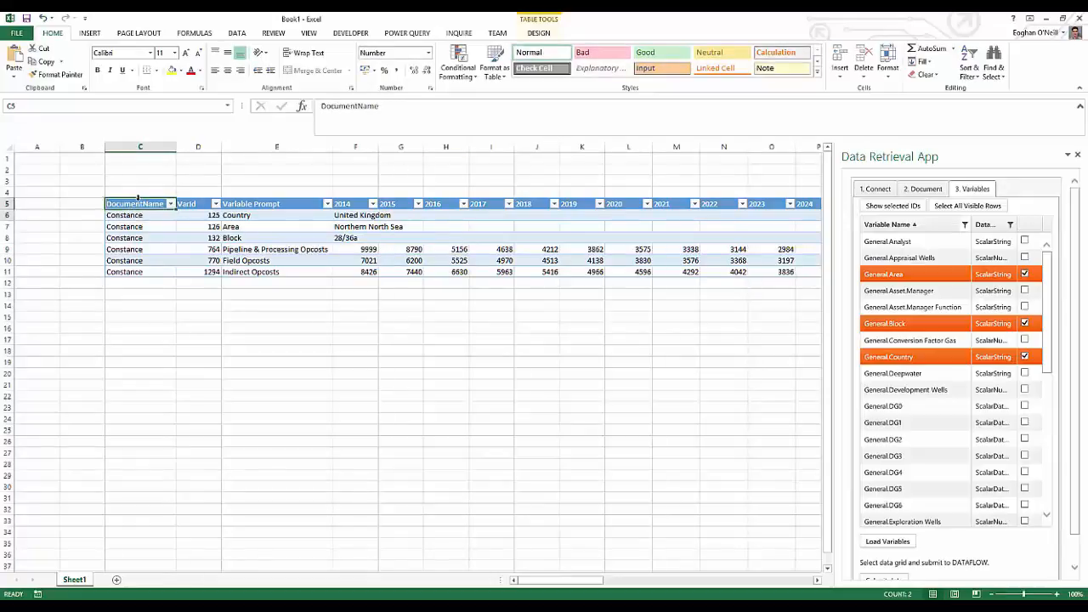
key("shift+Down")
key("shift+Down")
key("shift+Down")
key("shift+Down")
key("shift+Down")
key("shift+Down")
key("ctrl+shift+Right")
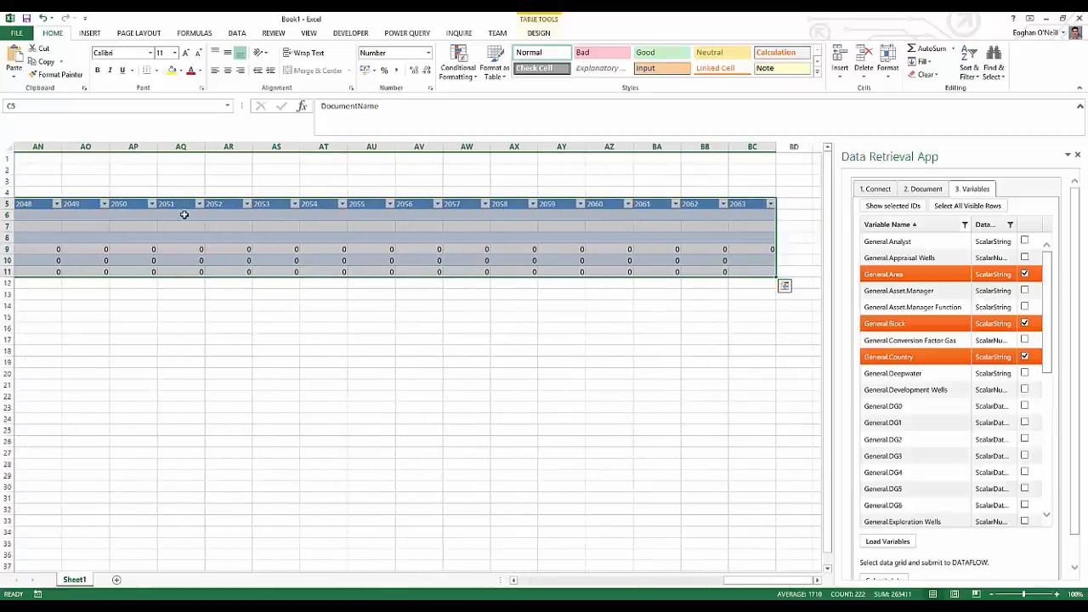
scroll(1079, 382, "down", 1)
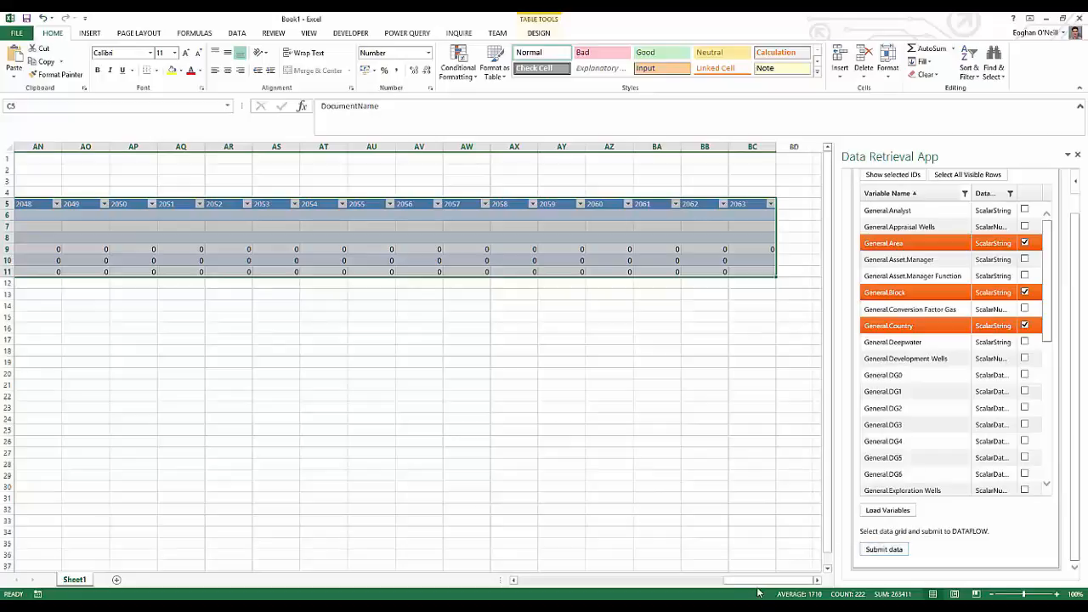
left_click_drag(767, 584, 464, 561)
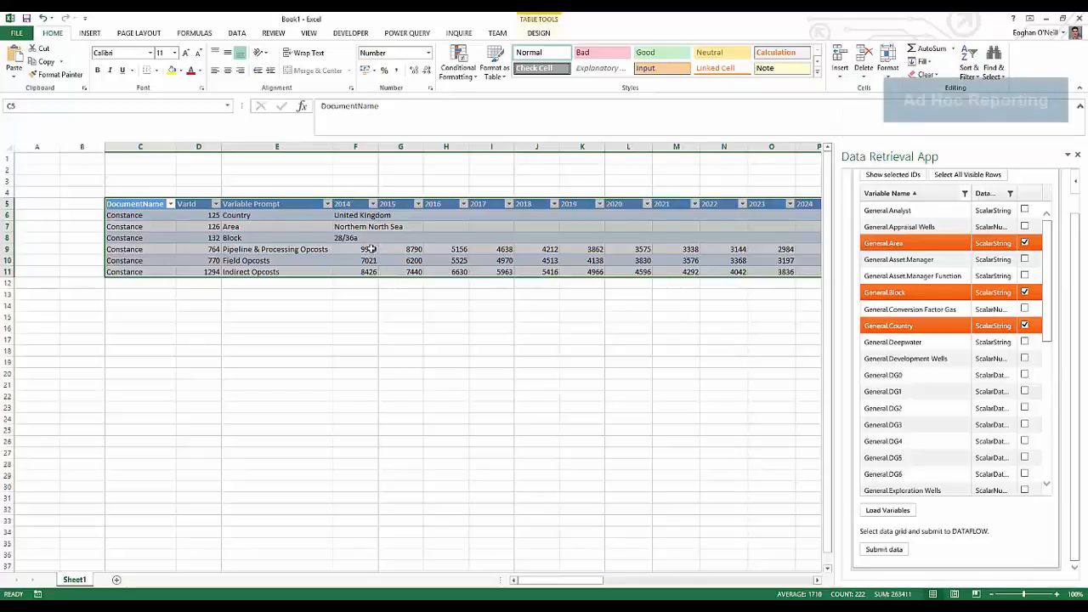
left_click(360, 292)
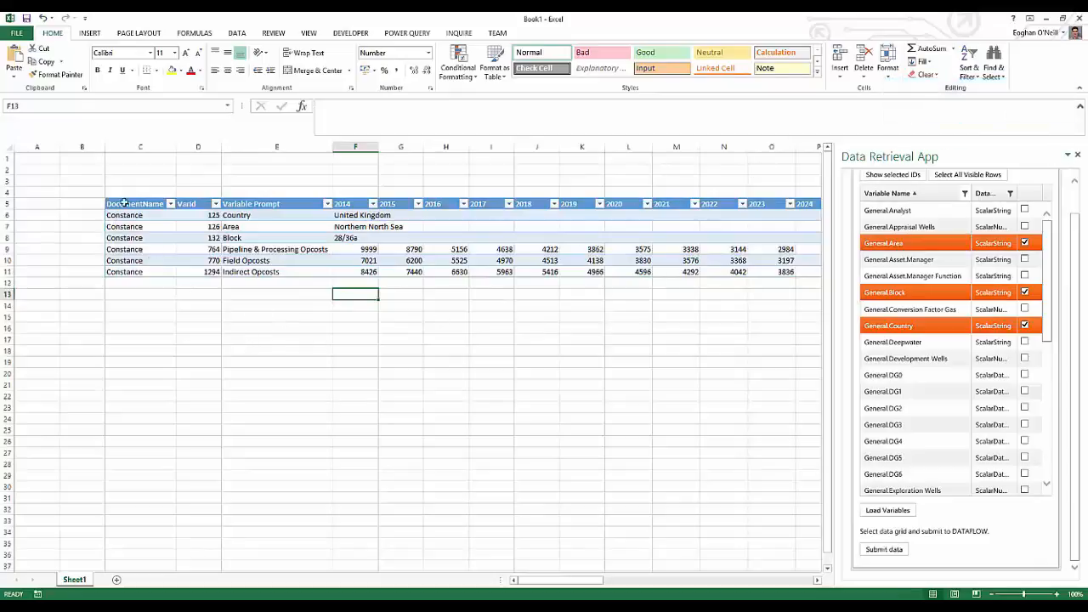
- Open the recent workbook _Generic RT v3.0_Horiz.xlsx
left_click(16, 33)
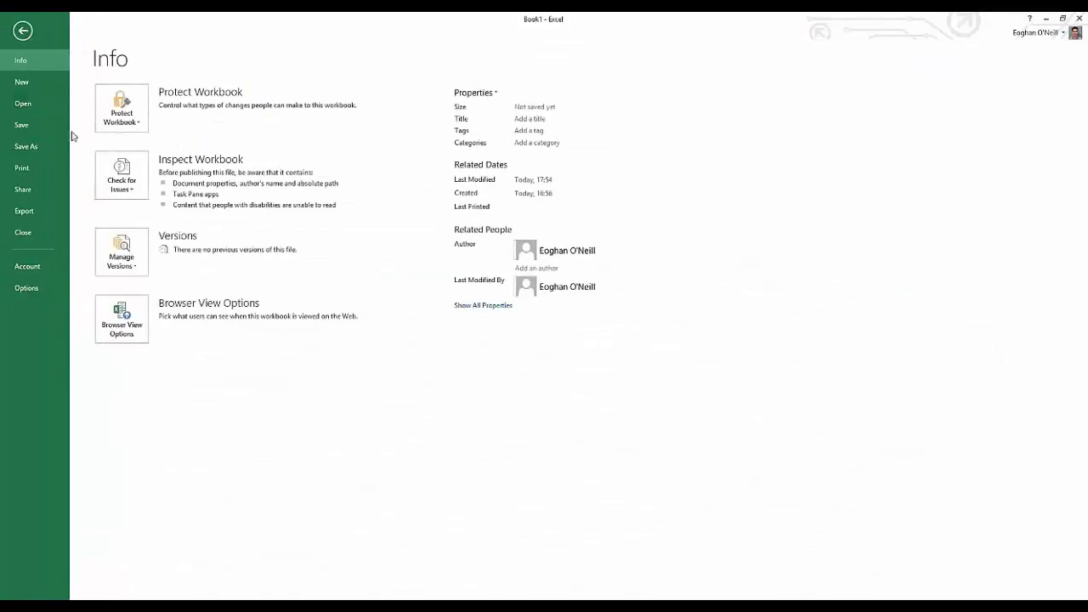
left_click(23, 104)
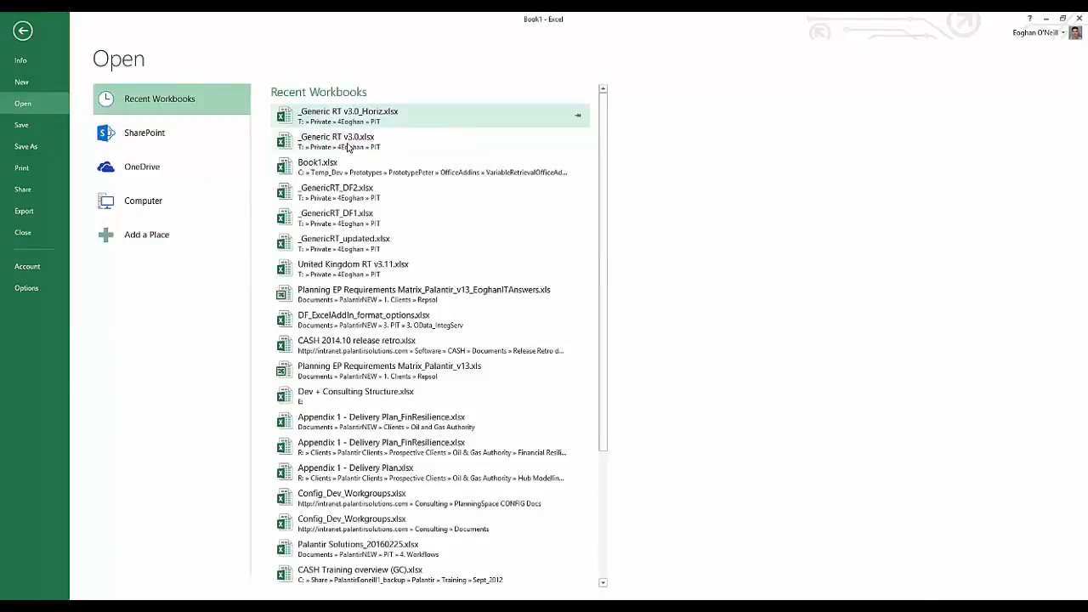
left_click(357, 119)
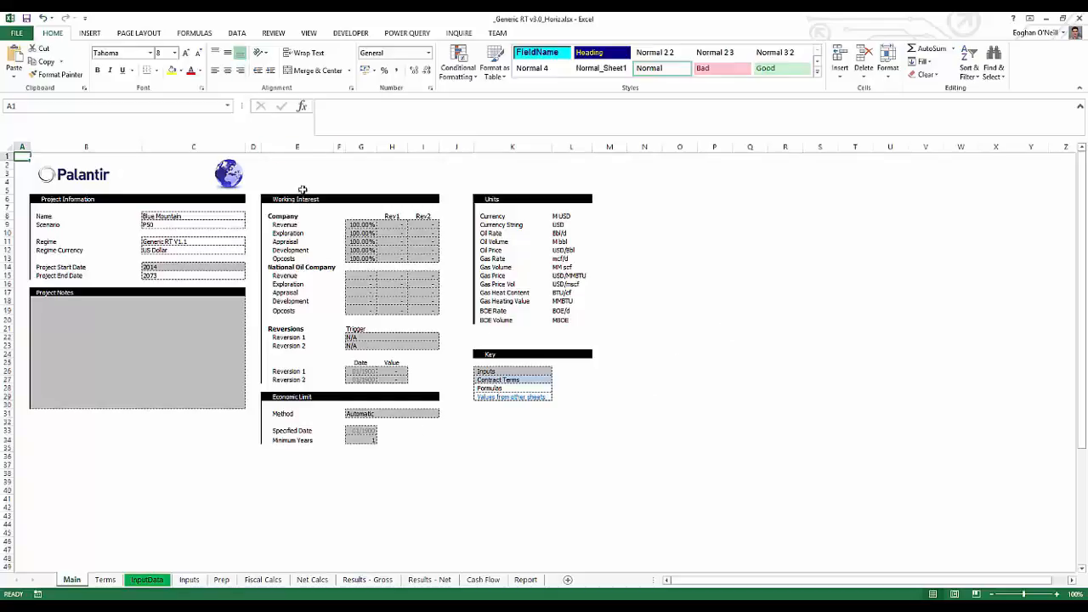
- Start the Data Retrieval App on the InputData sheet and connect it to the SANDBOX_London tenant
left_click(99, 36)
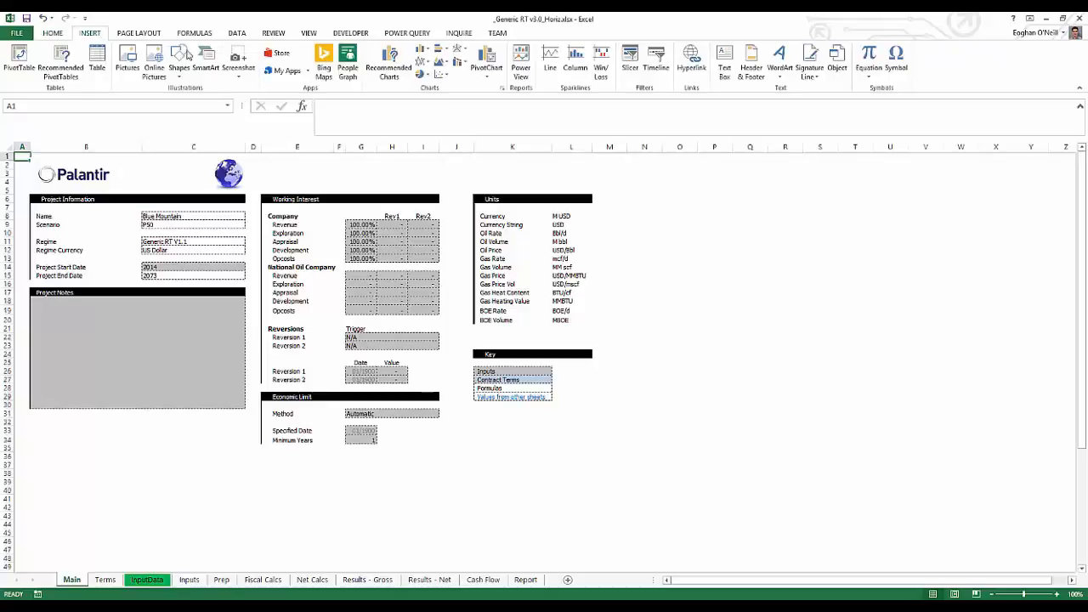
left_click(274, 533)
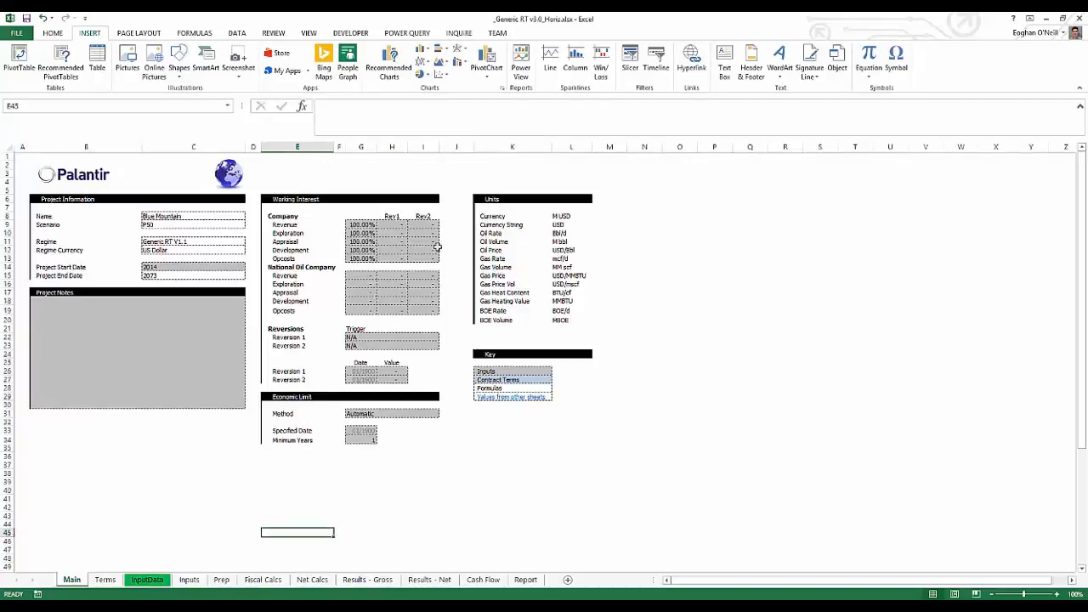
left_click(148, 580)
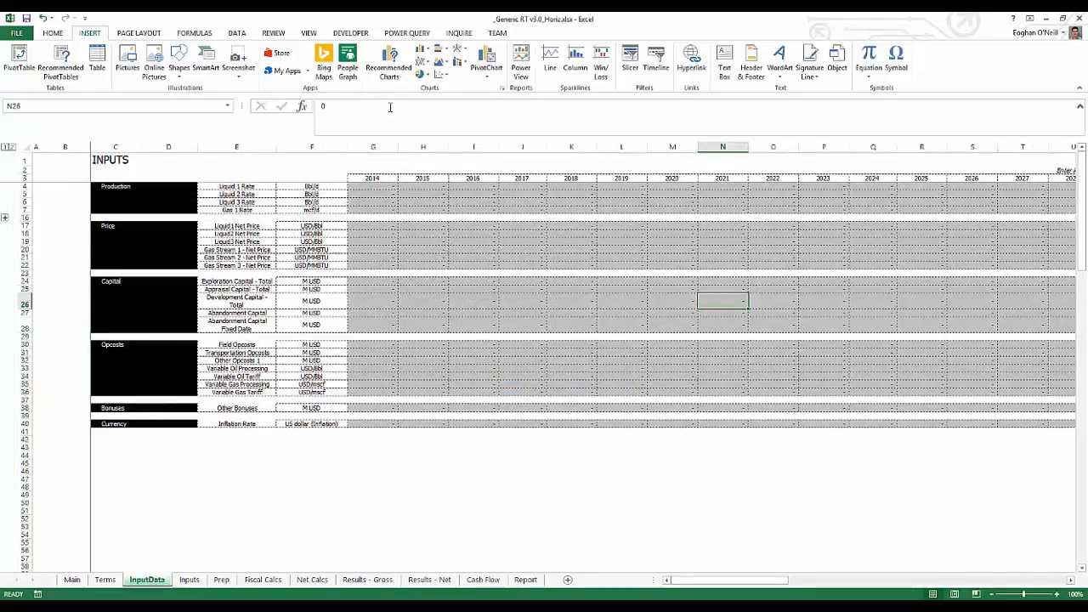
left_click(307, 72)
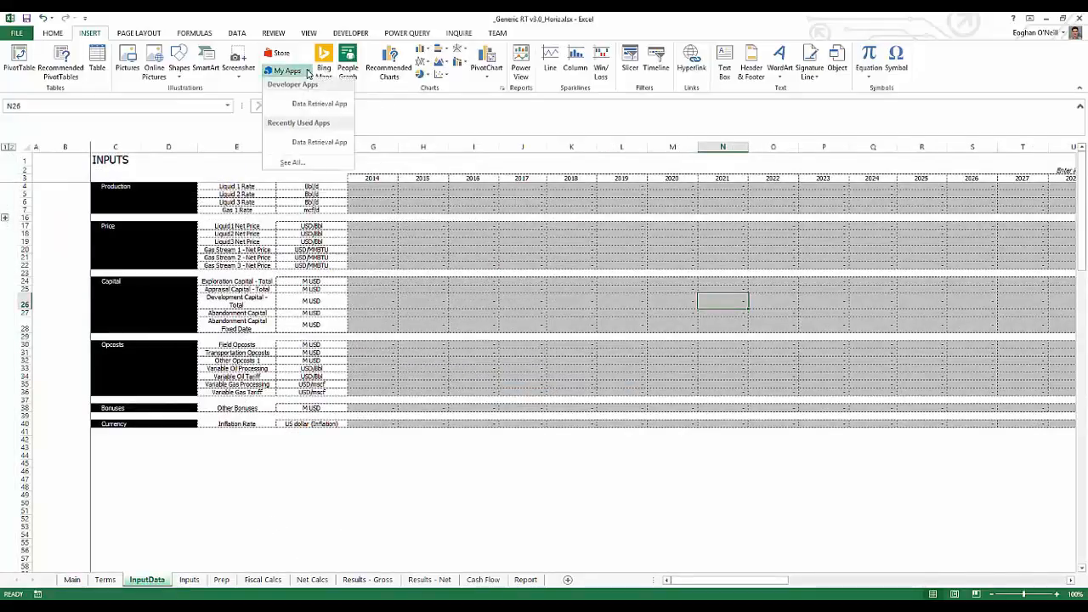
left_click(314, 142)
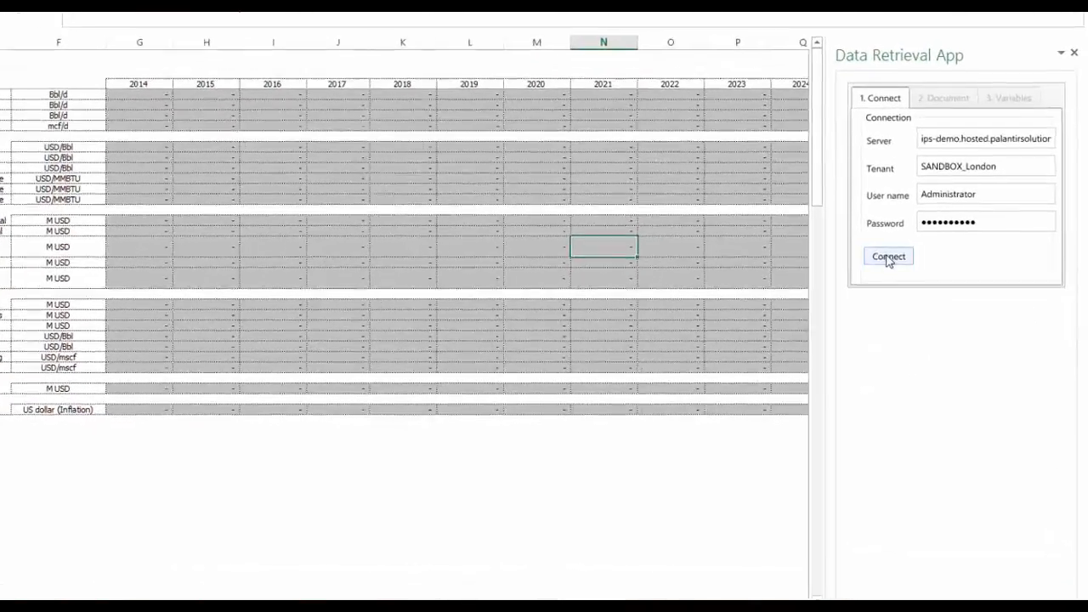
left_click(888, 258)
- Widen the app pane and select the Constance document in Constance Field, under Atlantis, United Kingdom, Northern North Sea
left_click_drag(807, 229, 716, 211)
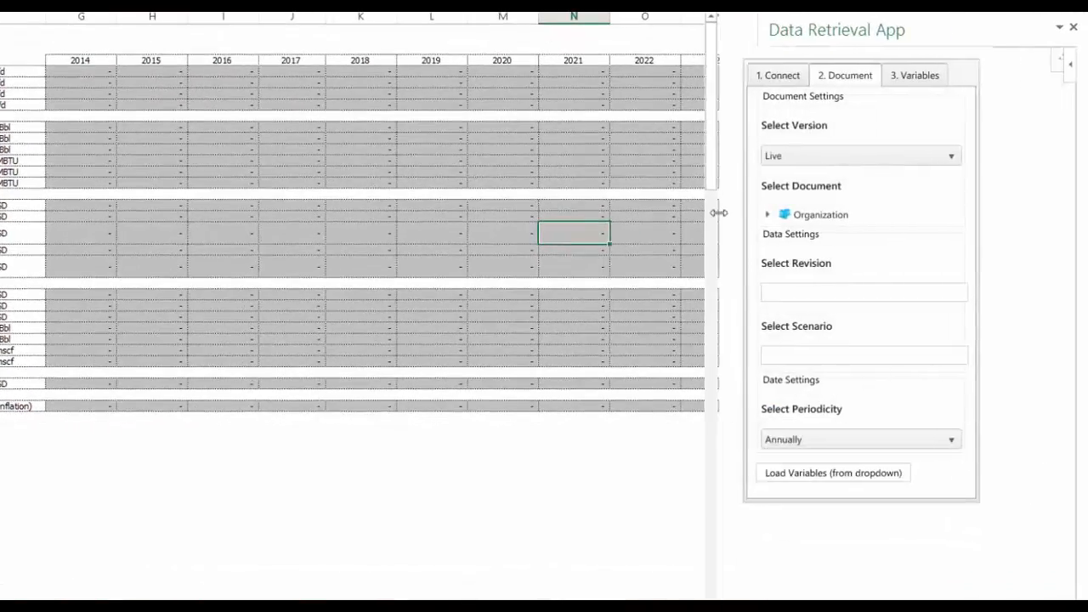
left_click(768, 214)
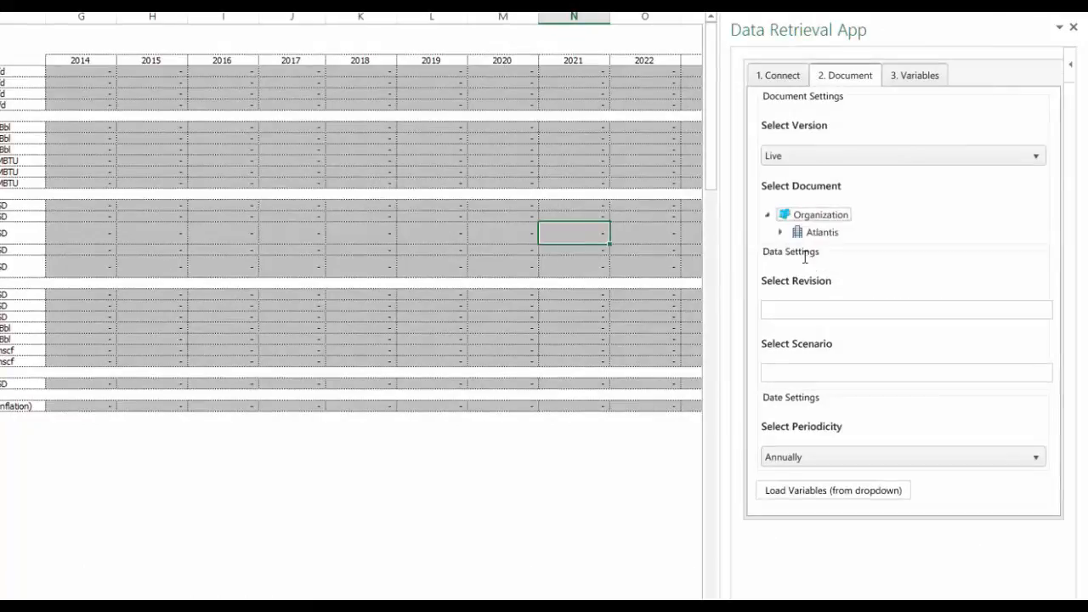
left_click(780, 234)
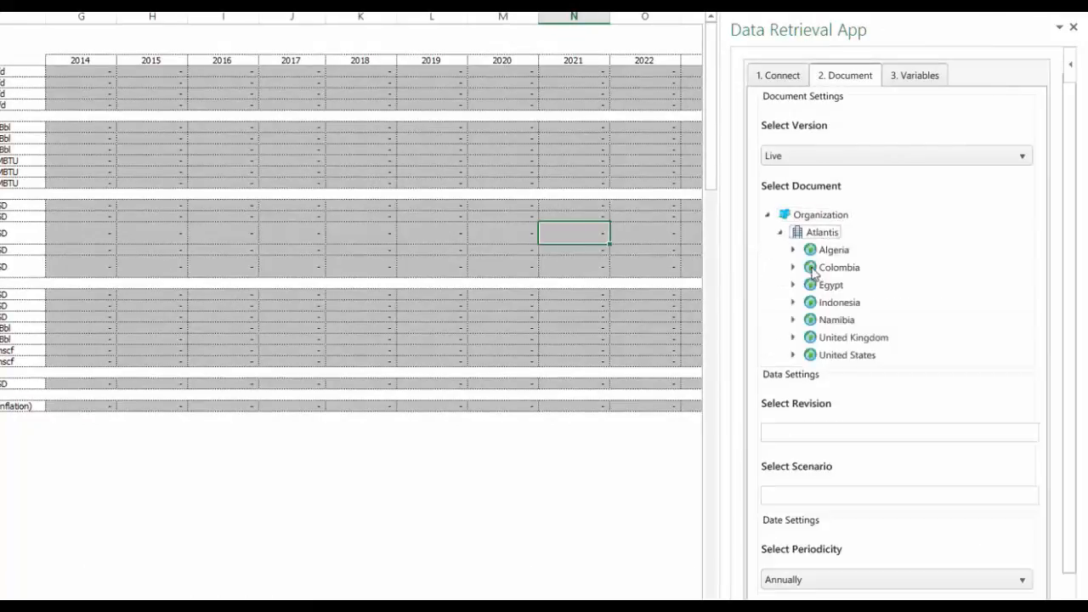
left_click(793, 338)
left_click(805, 354)
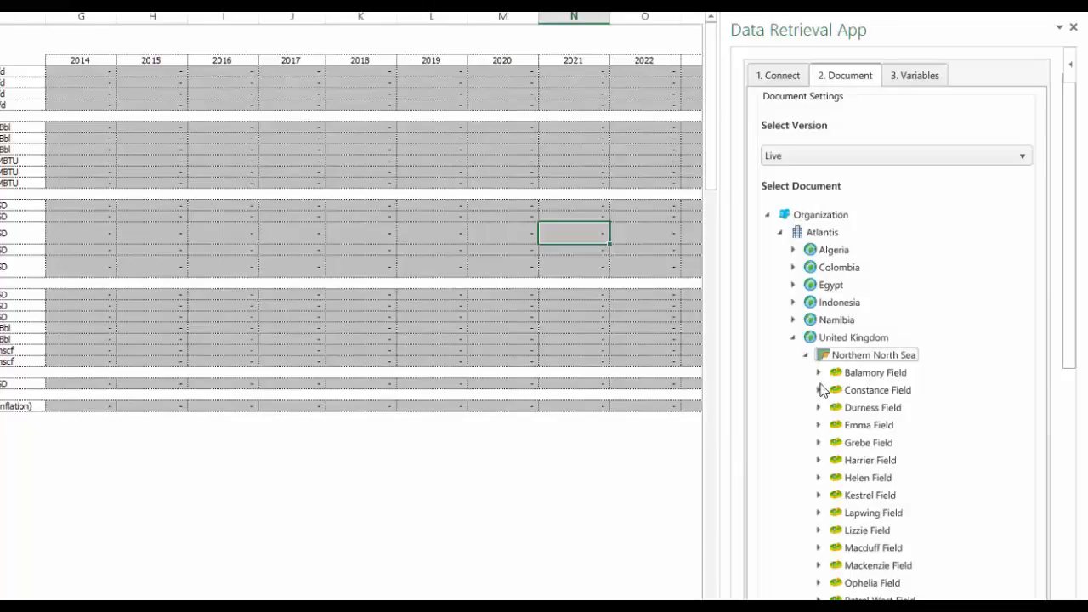
left_click(817, 389)
left_click(850, 407)
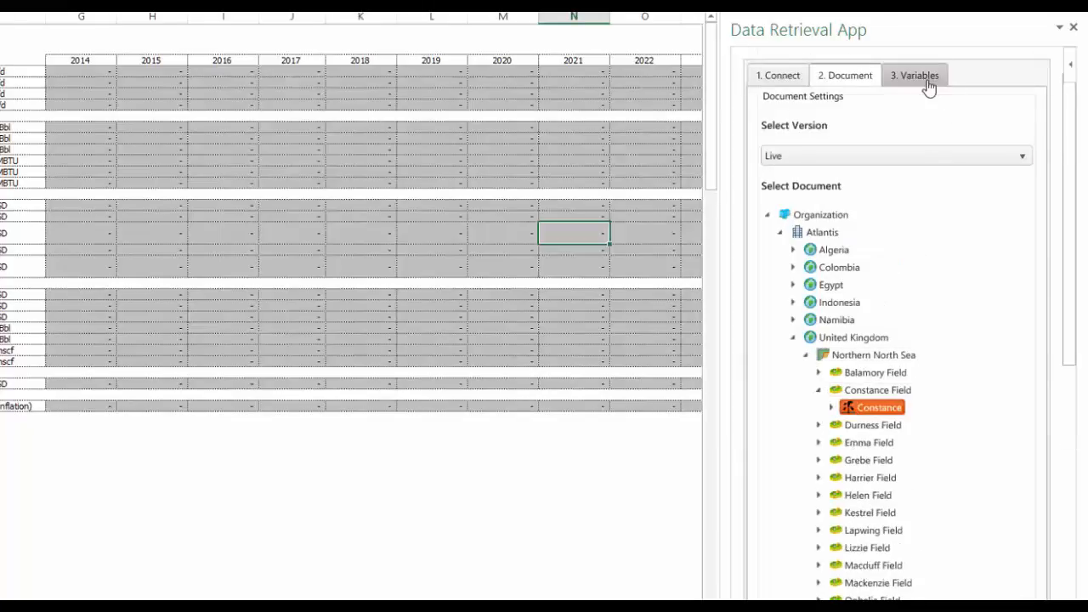
- List the variables of Constance, filter them to names containing "TOTAL" and widen the pane to show the full names
left_click(927, 83)
left_click(822, 136)
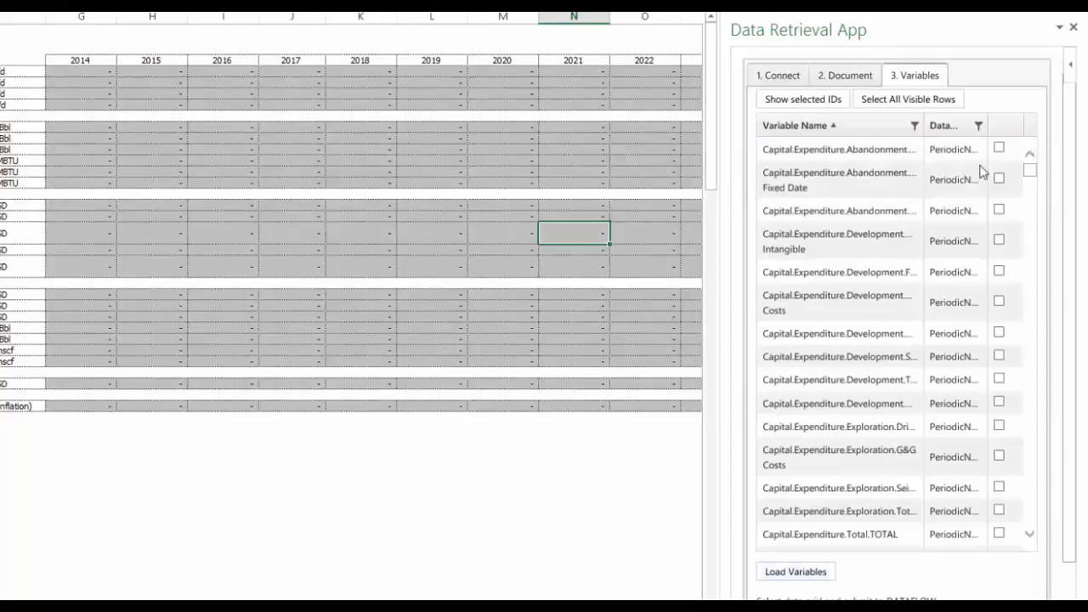
left_click(914, 126)
left_click(933, 190)
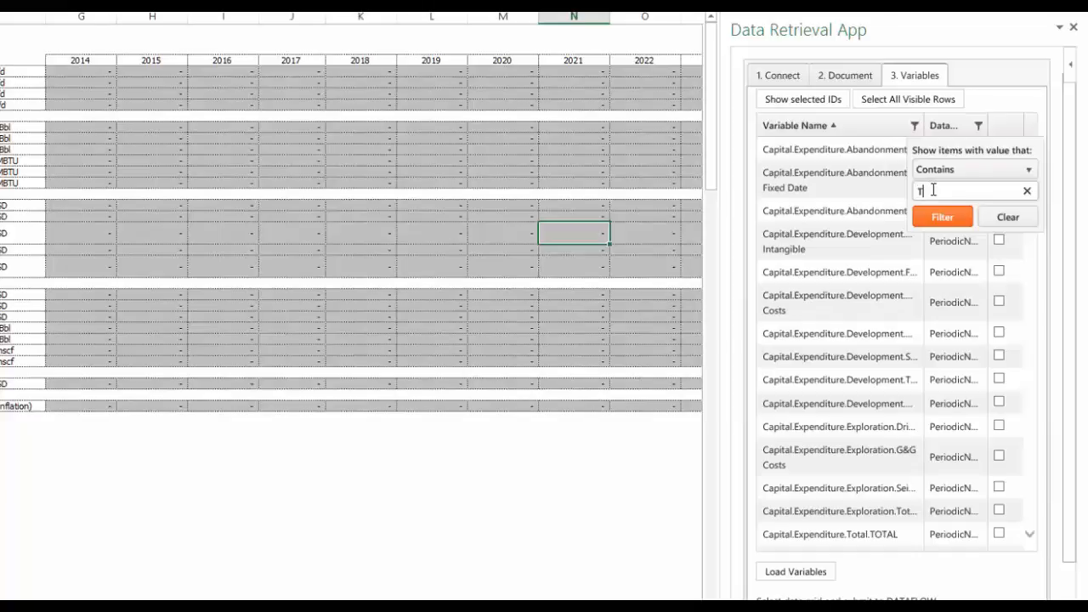
type("TOTAL")
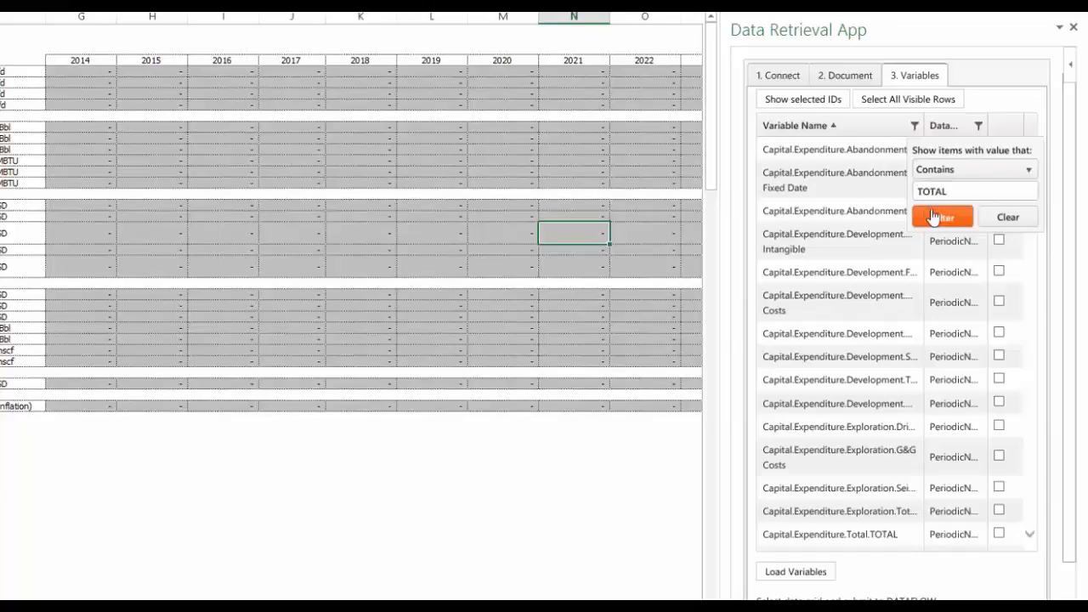
left_click(941, 216)
left_click_drag(718, 263, 659, 263)
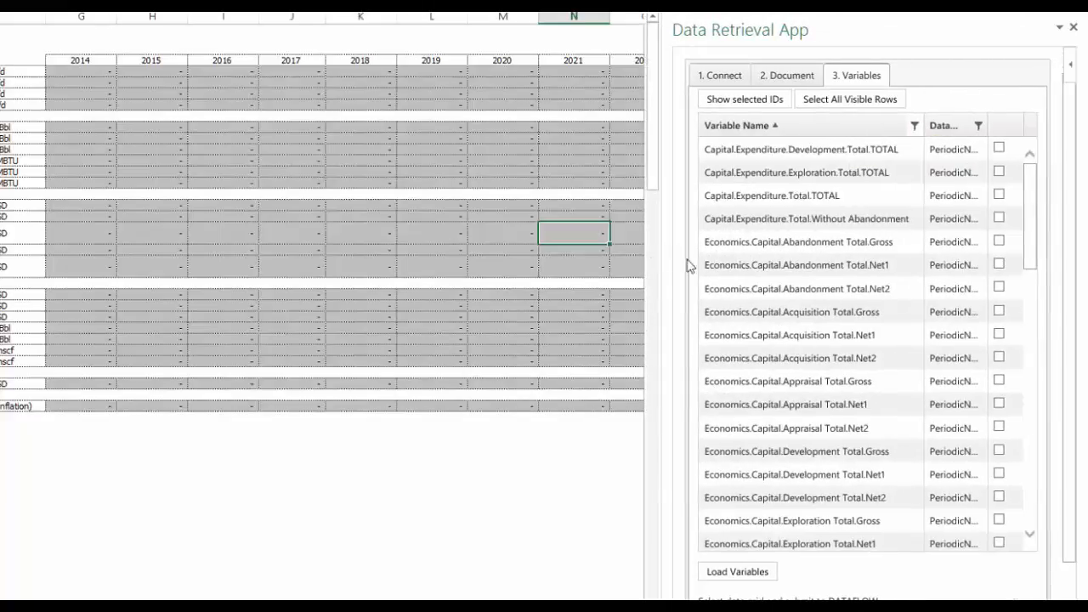
- Select Capital.Expenditure.Total.TOTAL, Opcosts.Total.TOTAL and Production.Total.BOE.Rate, and load them into the InputData sheet starting at cell D44
left_click(999, 195)
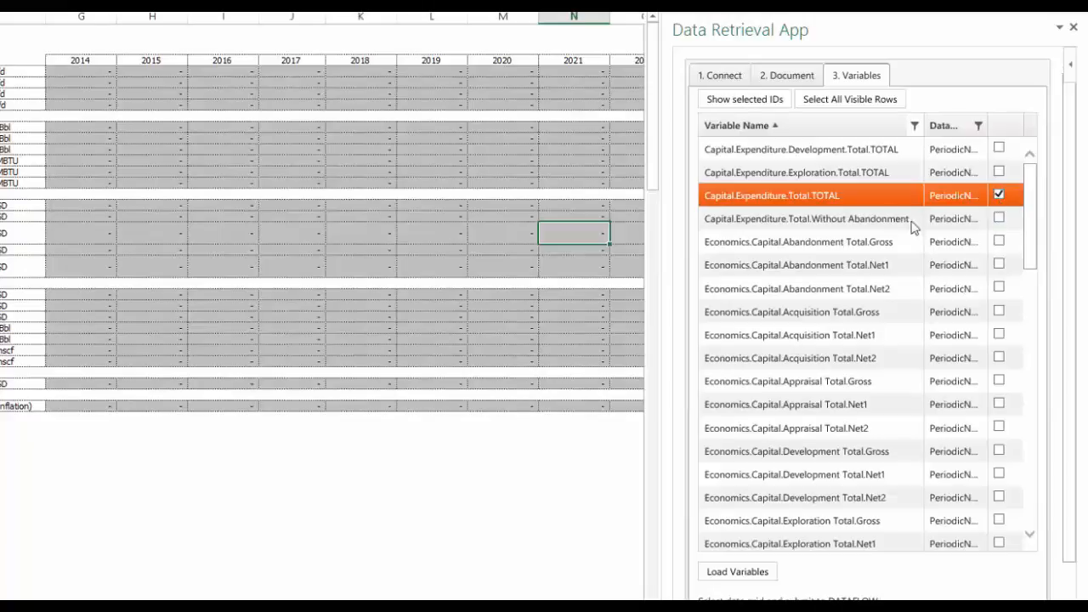
left_click_drag(1031, 255, 1044, 503)
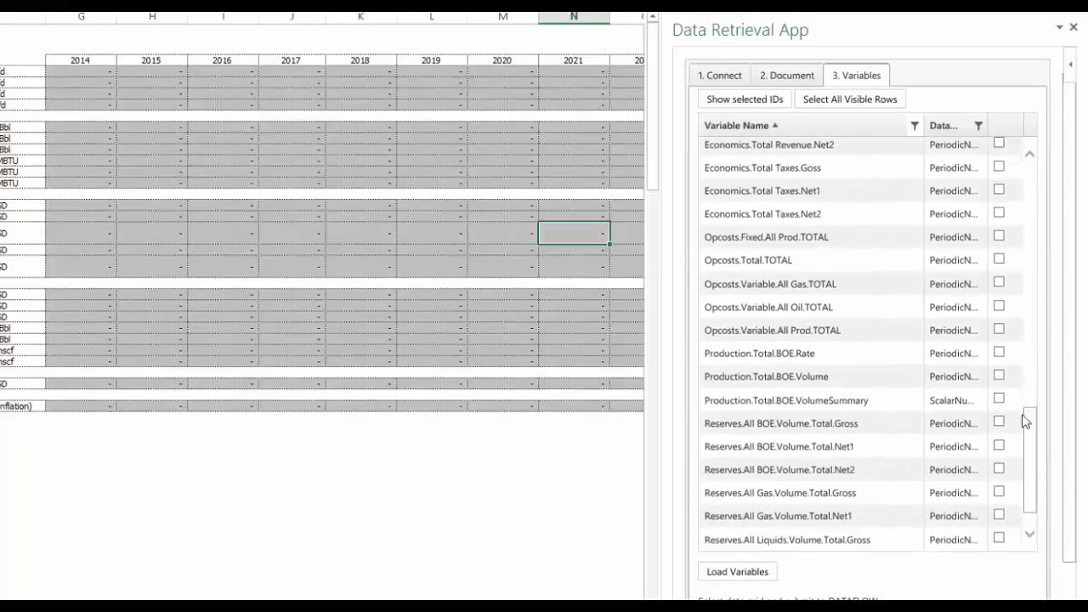
left_click(999, 258)
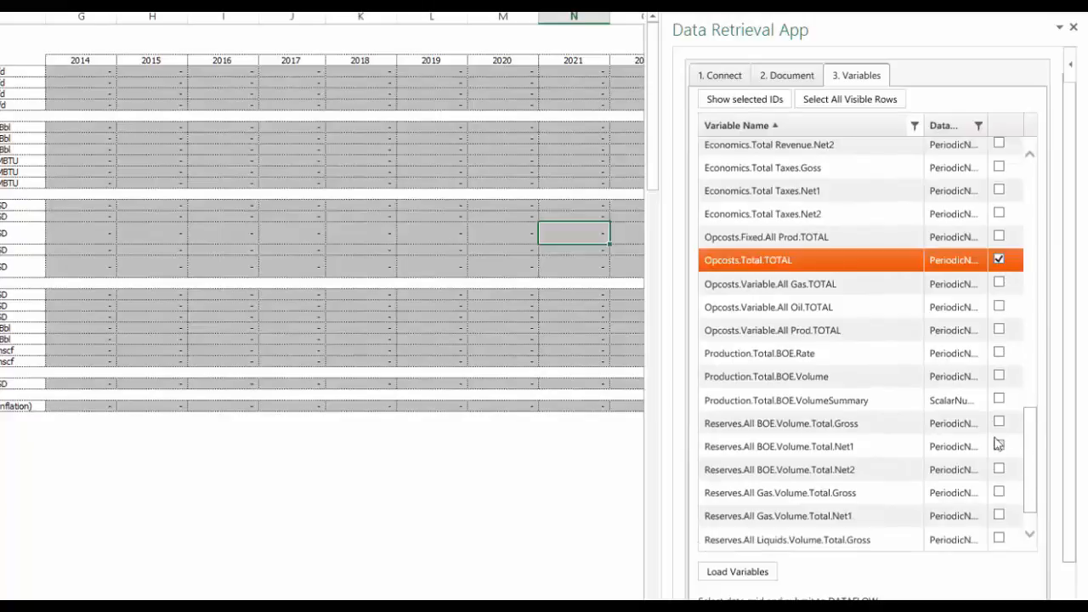
left_click(999, 353)
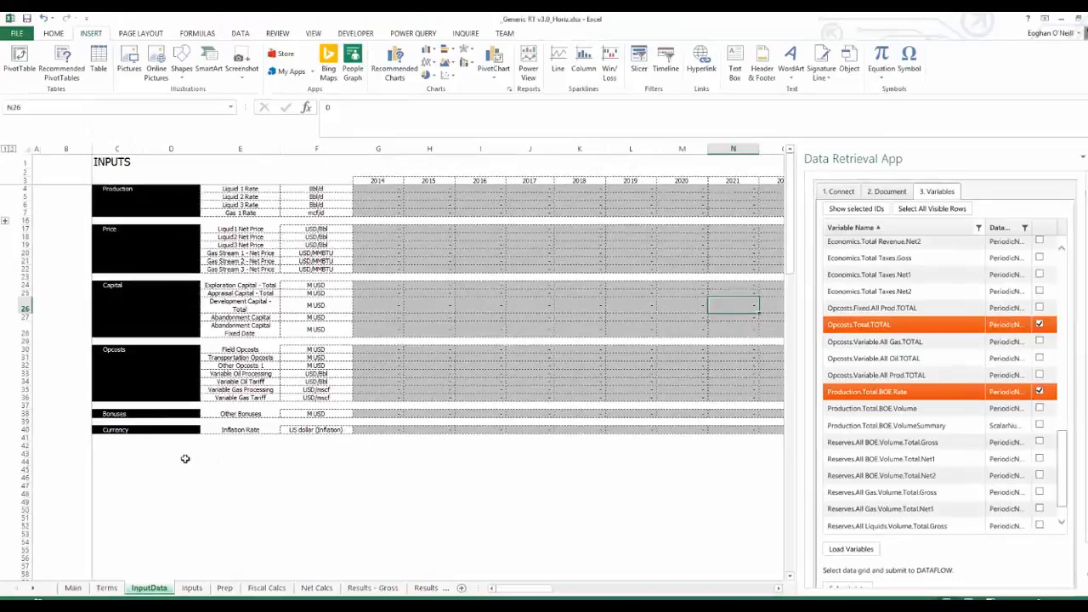
left_click(185, 459)
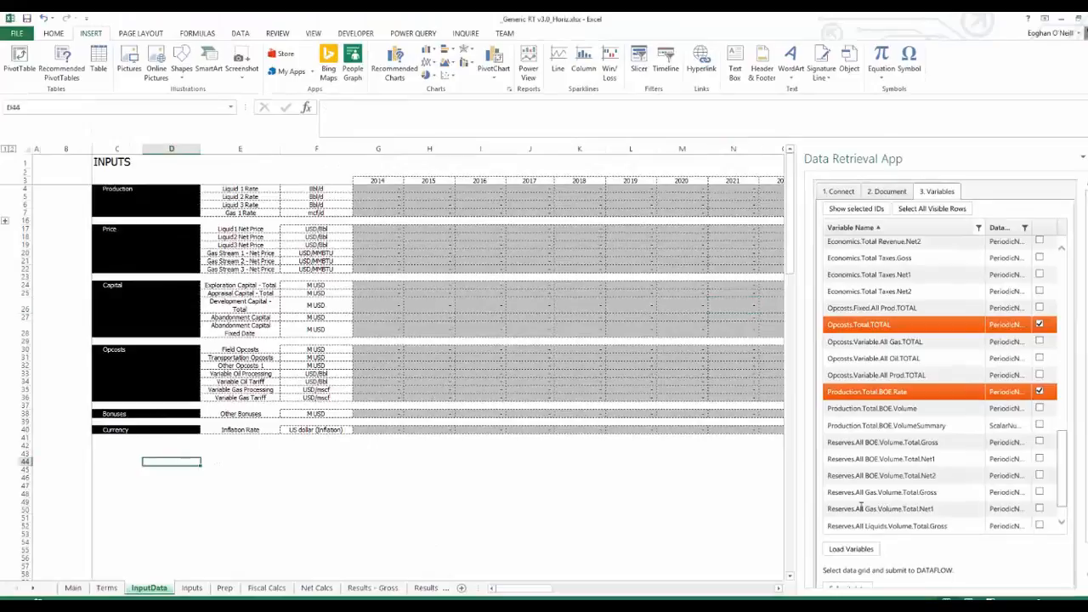
left_click(857, 550)
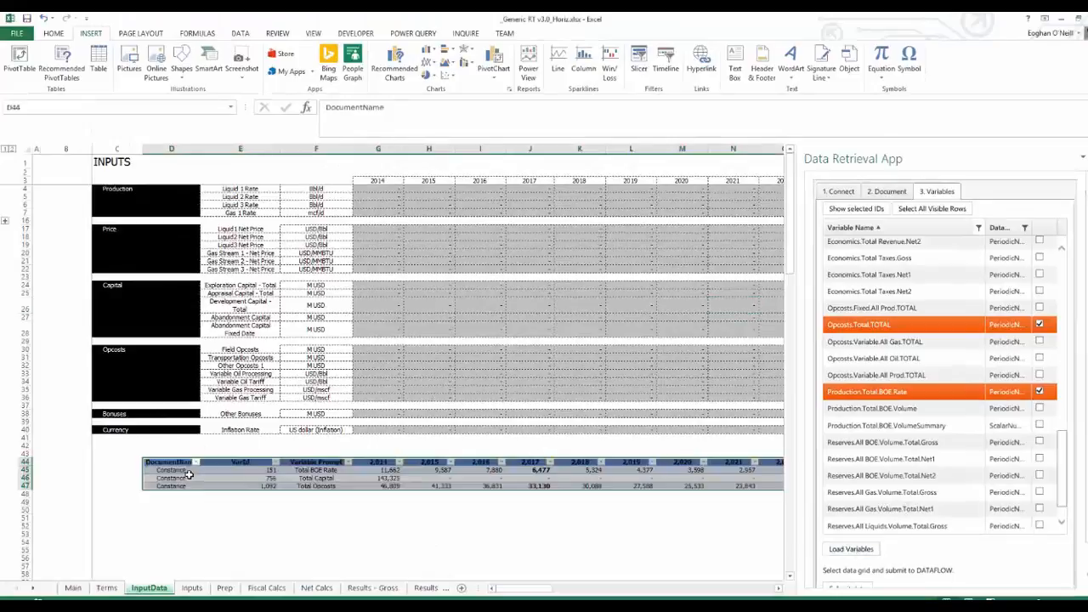